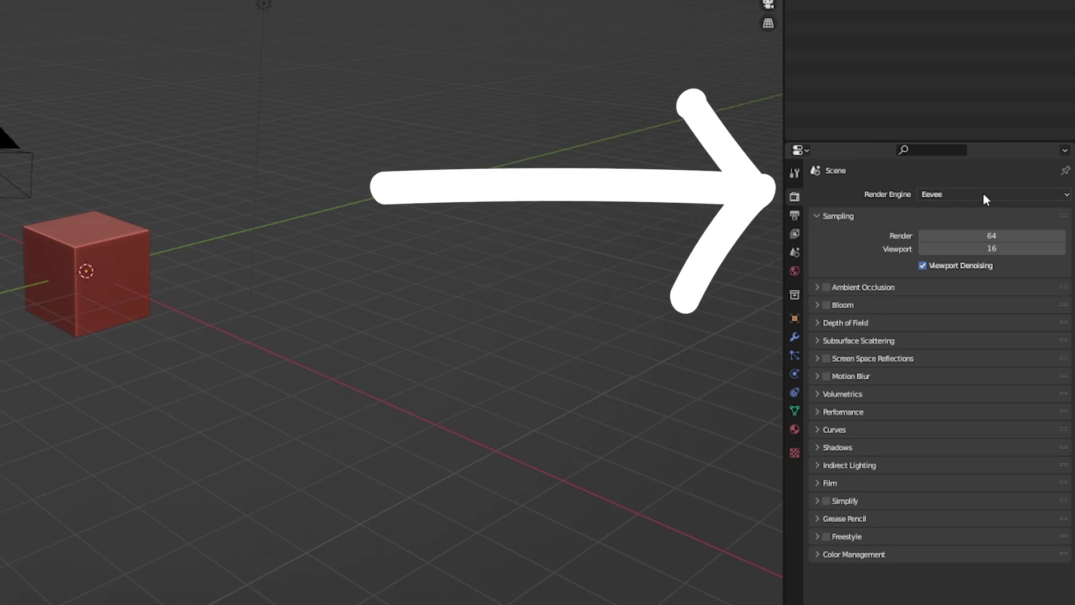
# Enable Ambient Occlusion and Screen Space Reflections in the Eevee render settings
pyautogui.click(829, 288)
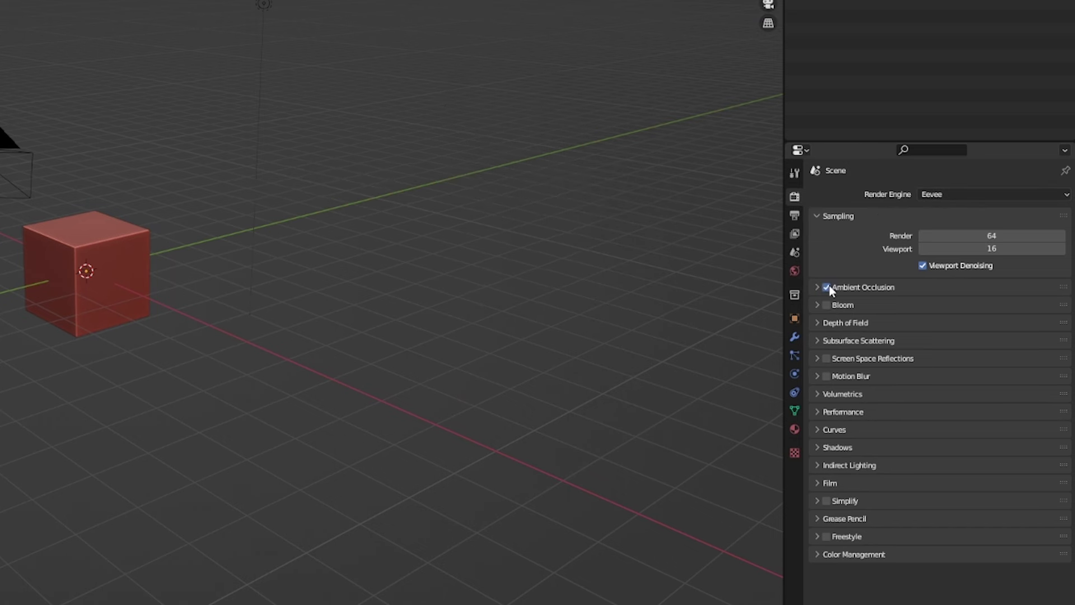
pyautogui.click(827, 359)
pyautogui.click(819, 359)
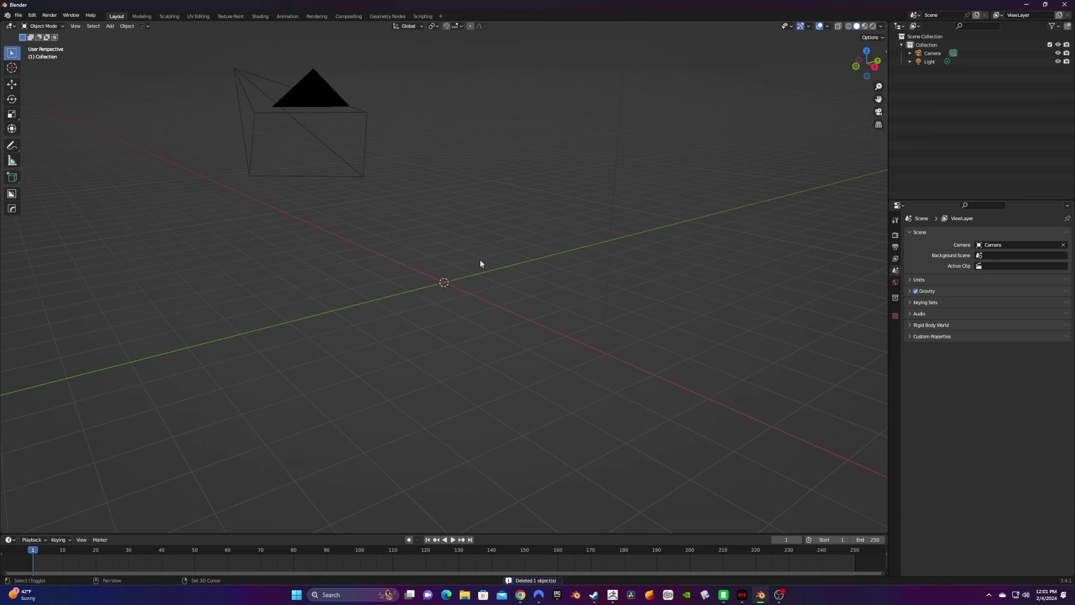
# Add a UV sphere and rotate it 90° about the Y axis
pyautogui.hotkey('shift', 'a')
pyautogui.moveTo(480, 261)
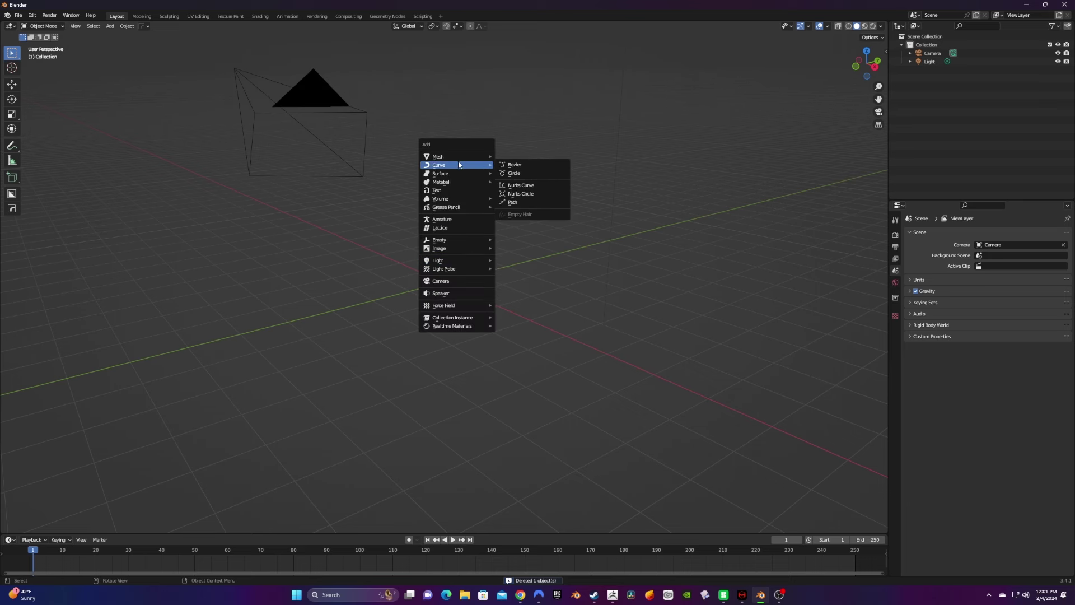
pyautogui.moveTo(460, 157)
pyautogui.click(520, 181)
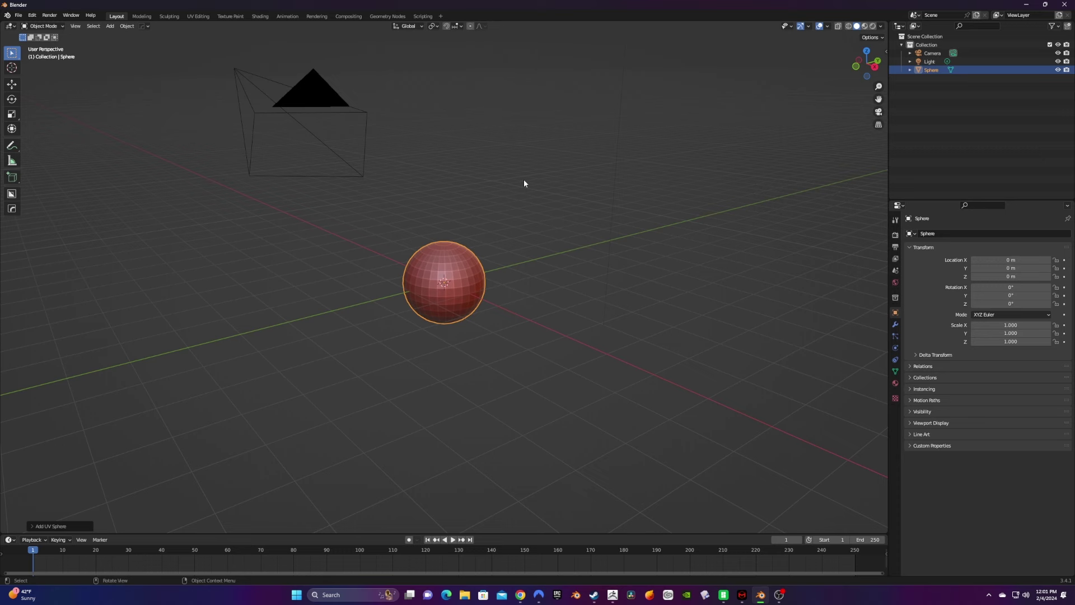
pyautogui.scroll(3, 512, 282)
pyautogui.press('r')
pyautogui.press('y')
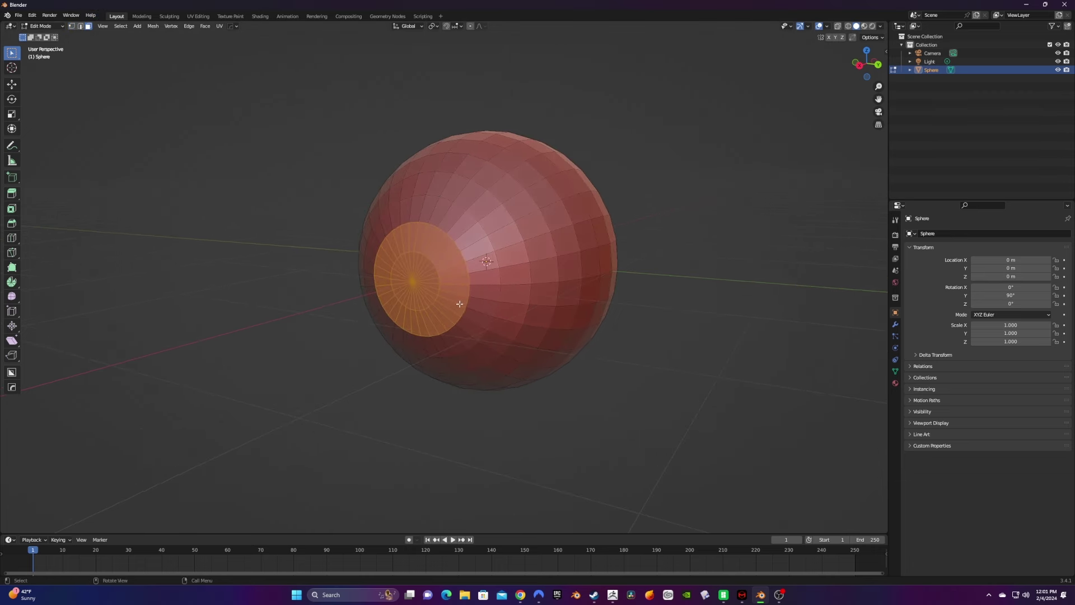
# Push the selected pole faces into the sphere to form a hollow
pyautogui.click(12, 84)
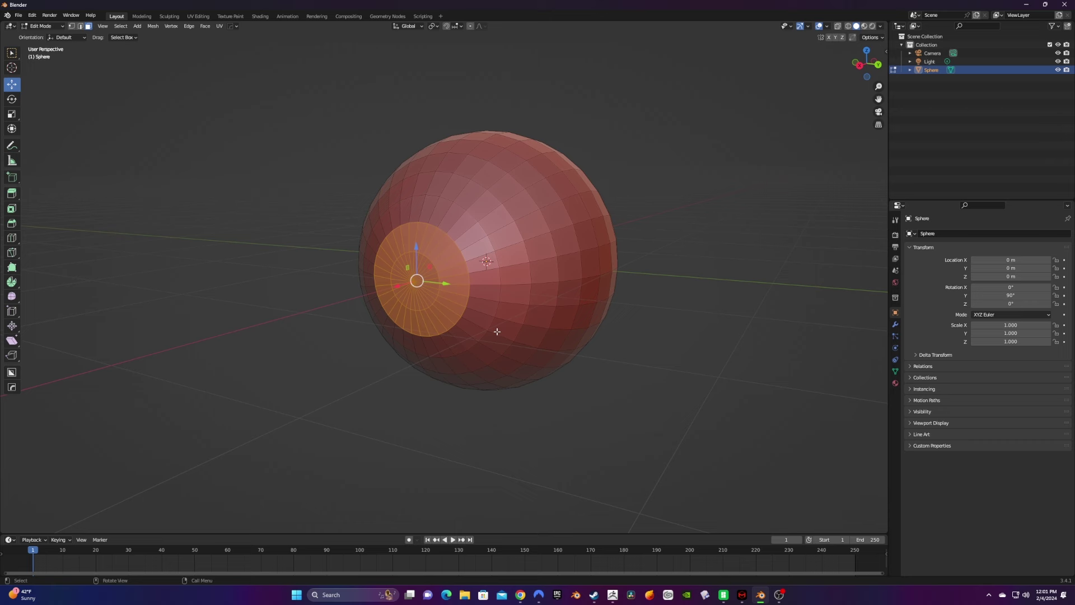
pyautogui.moveTo(497, 332); pyautogui.dragTo(462, 323, button='middle')
pyautogui.moveTo(373, 286)
pyautogui.mouseDown()
pyautogui.moveTo(364, 288)
pyautogui.moveTo(389, 286)
pyautogui.mouseUp()
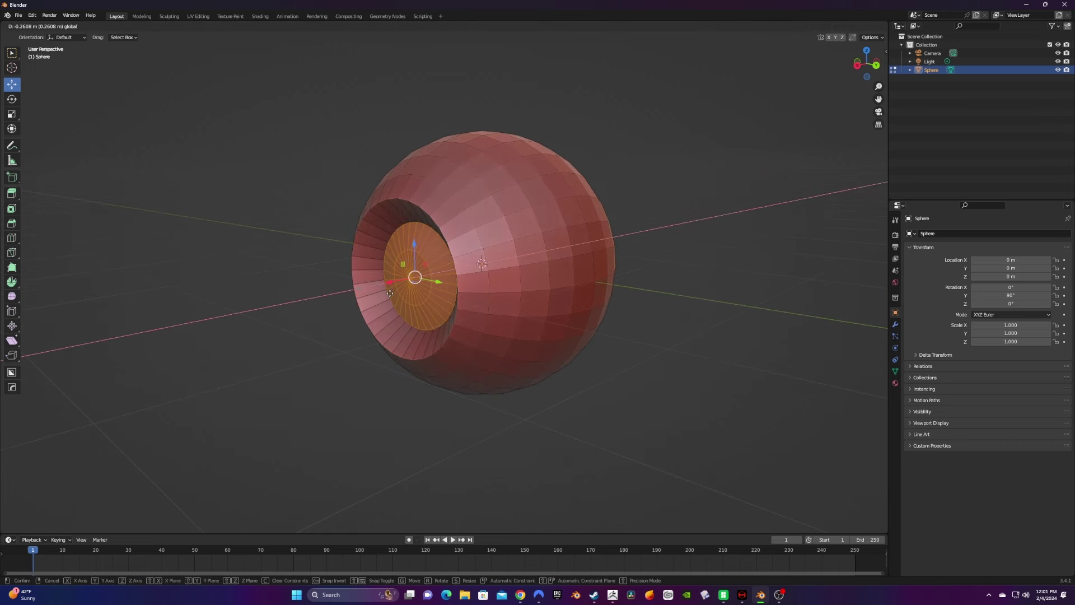
pyautogui.moveTo(392, 269); pyautogui.dragTo(427, 202, button='middle')
# Bevel the hollow's rim edge loop into a rounded ring with 20 segments
pyautogui.keyDown('alt'); pyautogui.click(427, 201); pyautogui.keyUp('alt')
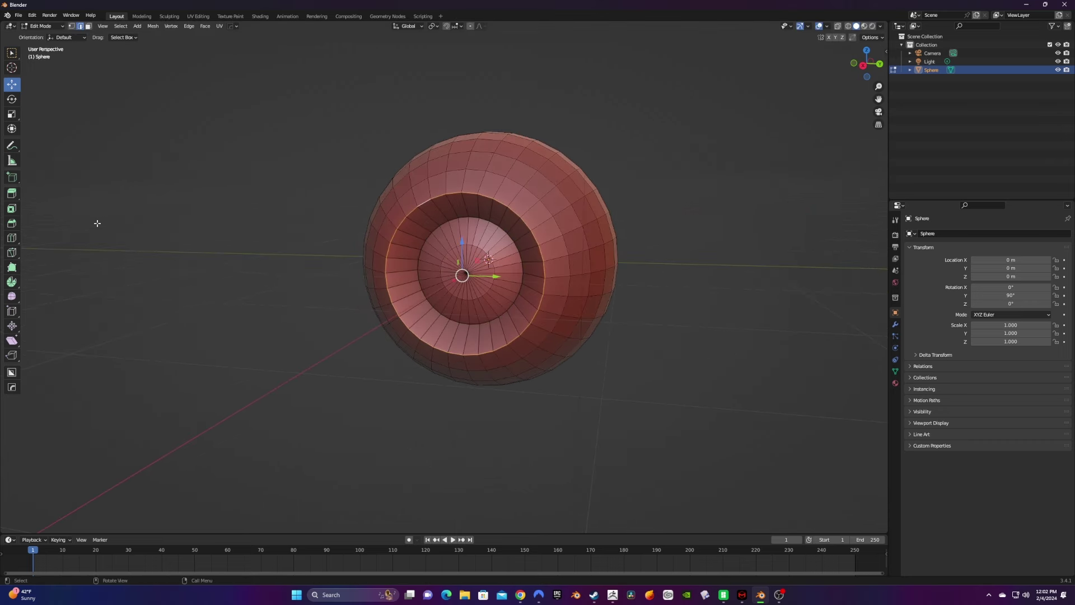
pyautogui.click(12, 223)
pyautogui.moveTo(193, 233); pyautogui.dragTo(384, 251, button='middle')
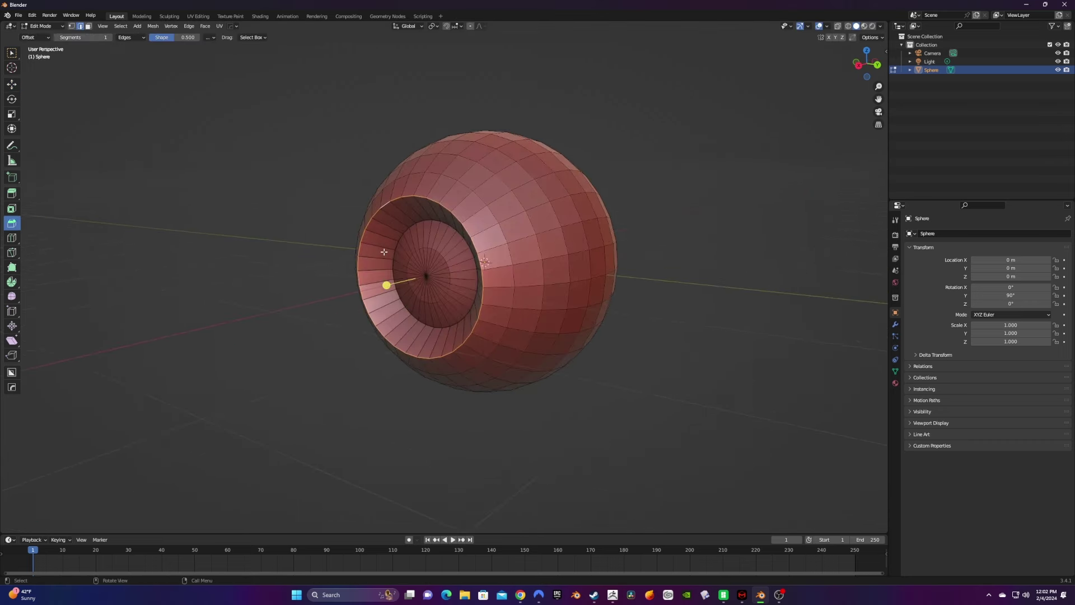
pyautogui.moveTo(387, 285); pyautogui.dragTo(373, 289)
pyautogui.moveTo(336, 288)
pyautogui.mouseDown(button='middle')
pyautogui.moveTo(364, 288)
pyautogui.moveTo(336, 297)
pyautogui.mouseUp(button='middle')
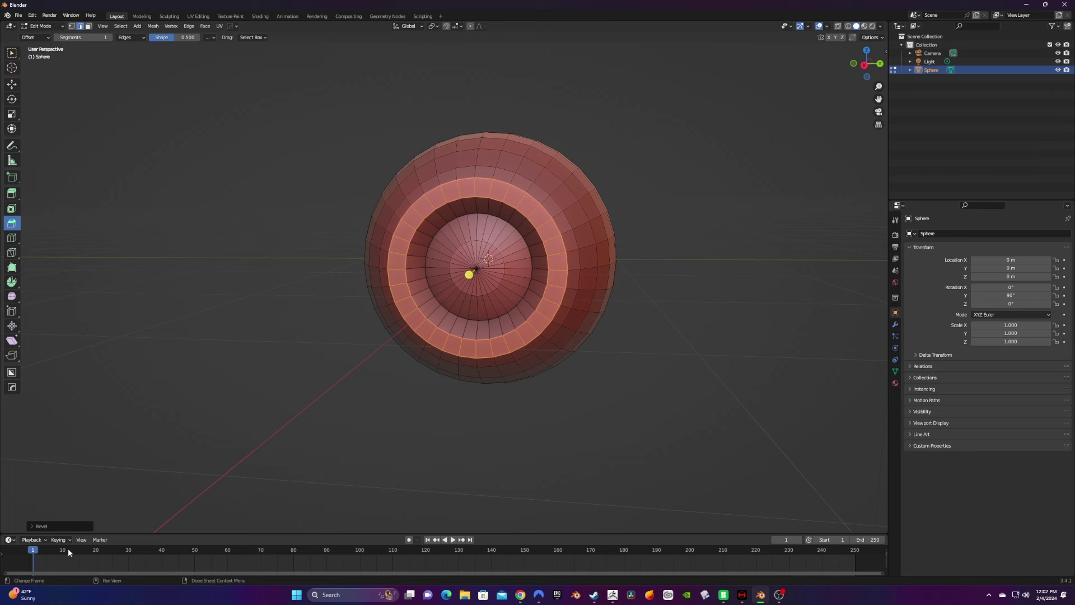
pyautogui.click(34, 525)
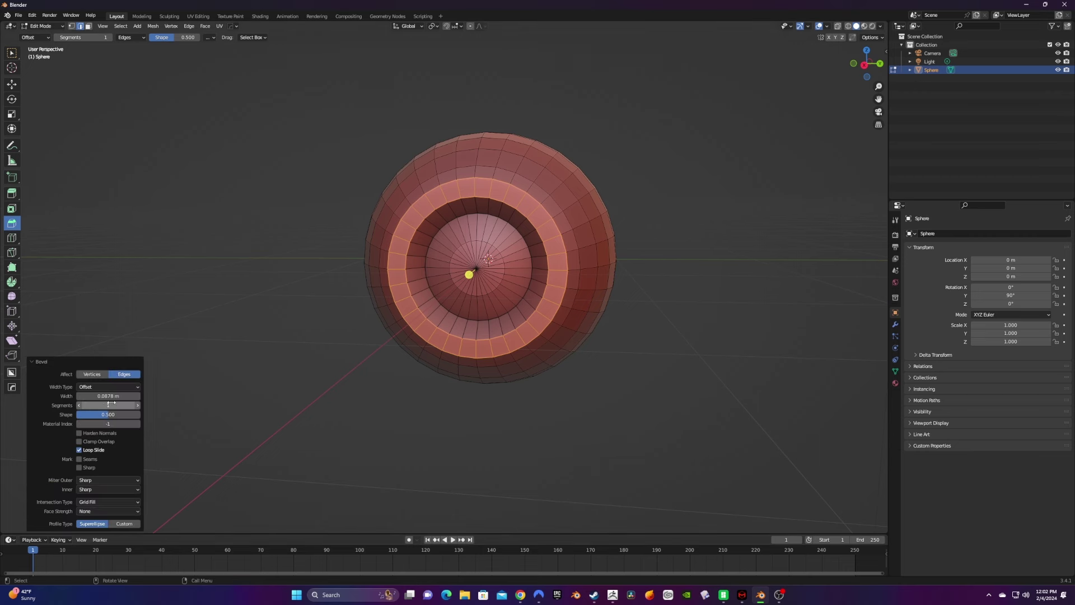
pyautogui.moveTo(108, 405); pyautogui.dragTo(139, 405)
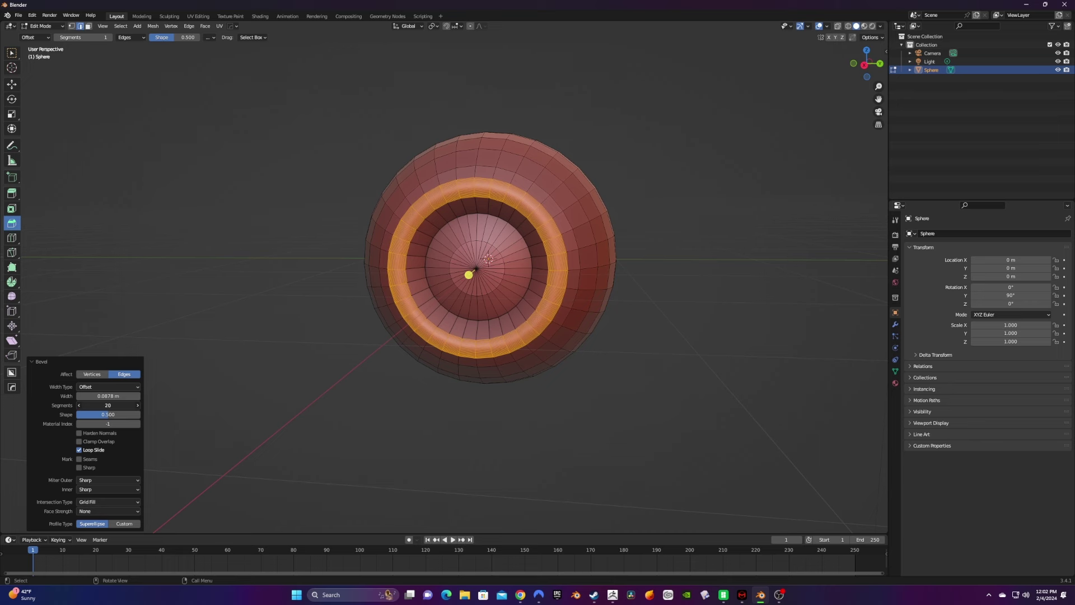
# Return to Object Mode, deselect the sphere and orbit around the eyeball
pyautogui.click(41, 26)
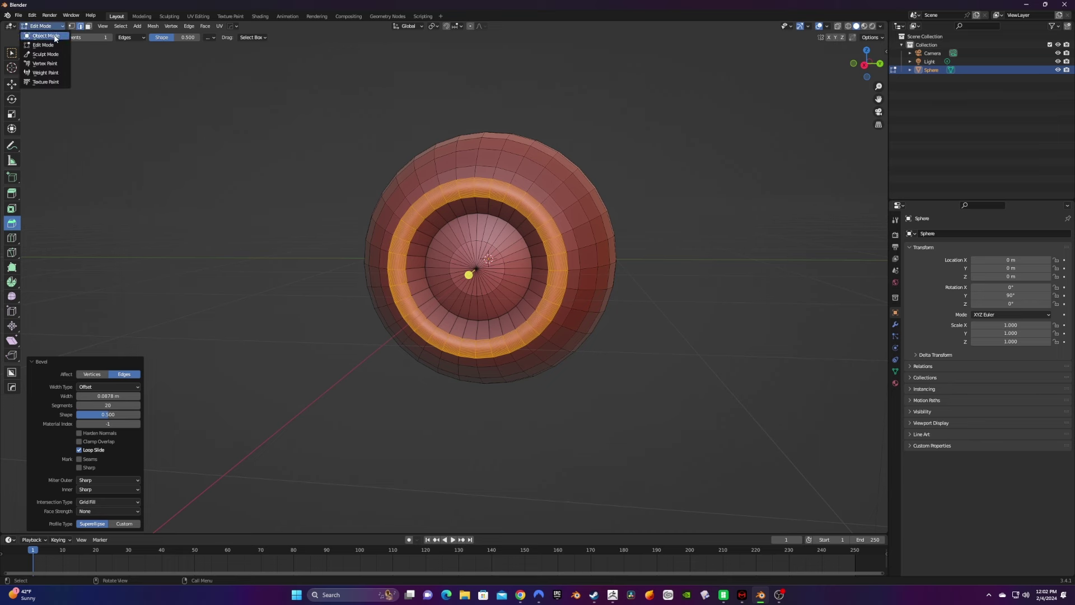
pyautogui.click(55, 36)
pyautogui.click(247, 236)
pyautogui.moveTo(247, 237); pyautogui.dragTo(361, 269, button='middle')
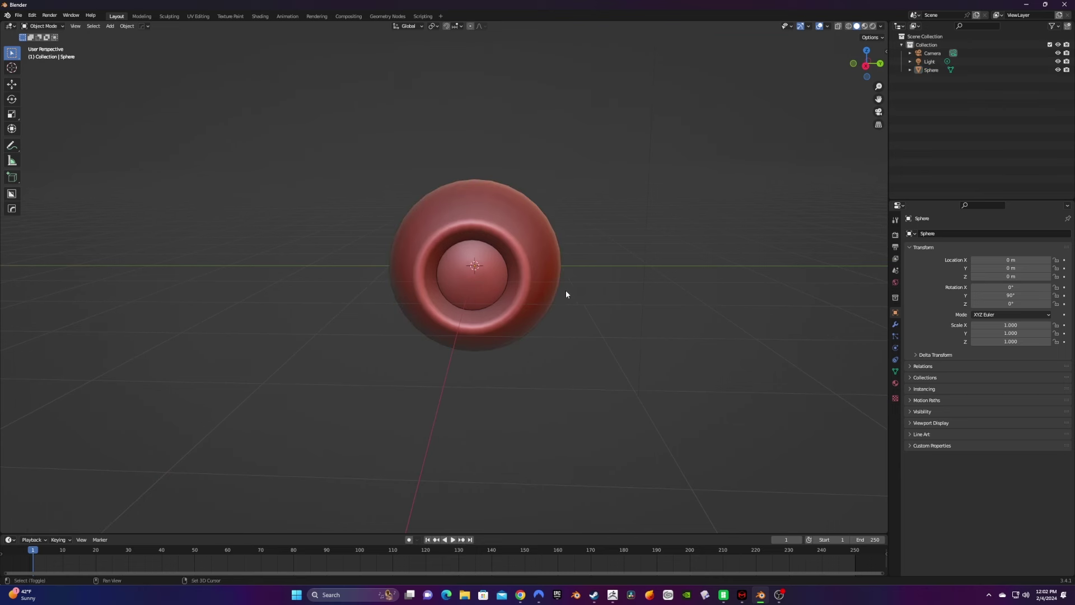
# Add a second UV sphere rotated 90° about Y and scaled to 1.042
pyautogui.hotkey('shift', 'a')
pyautogui.moveTo(565, 292)
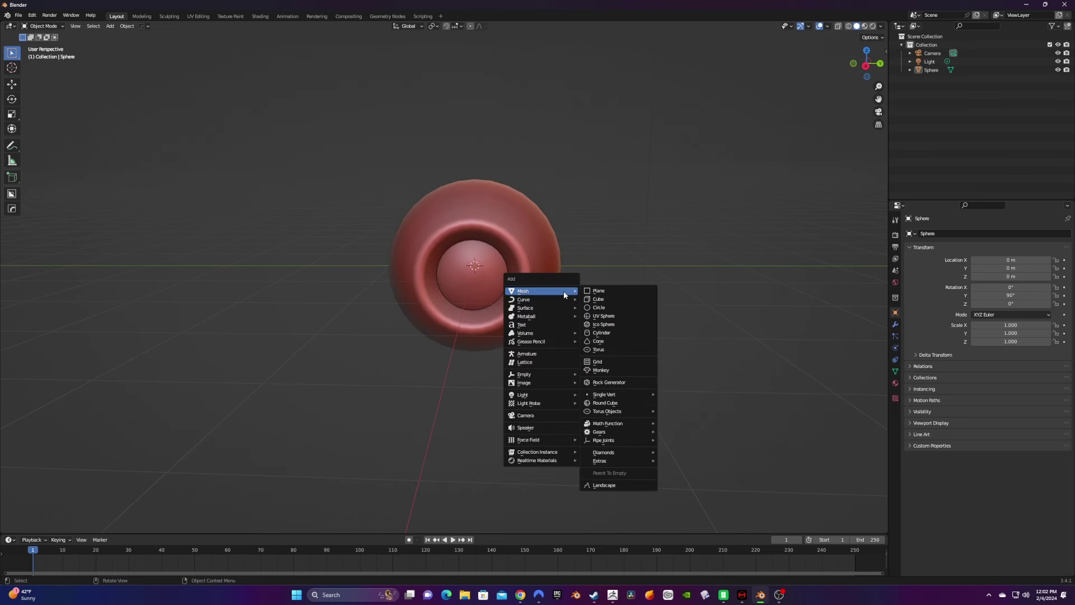
pyautogui.click(610, 316)
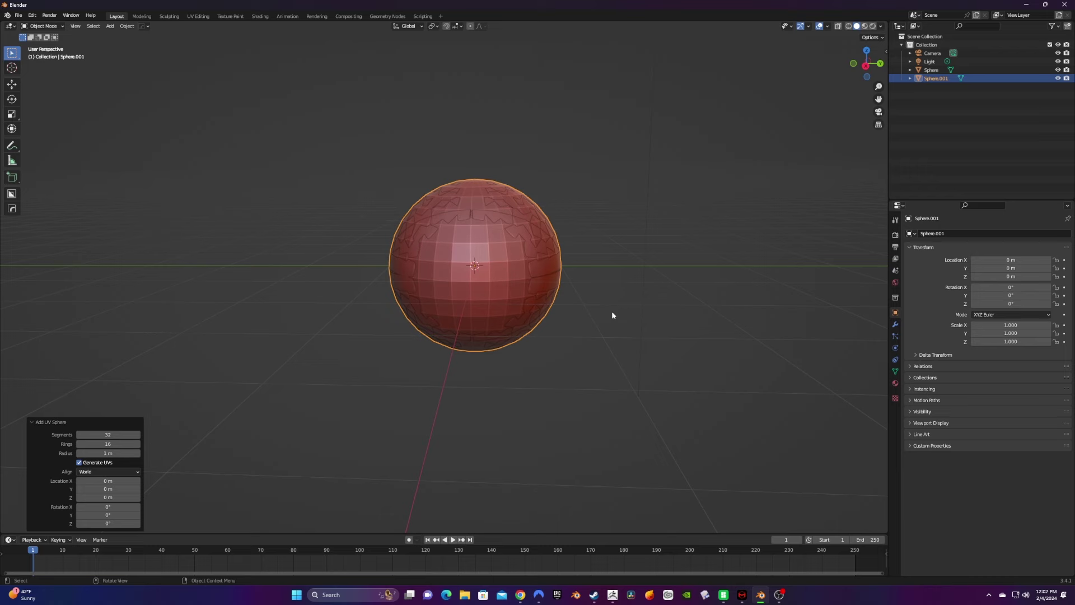
pyautogui.moveTo(606, 252); pyautogui.dragTo(610, 265, button='middle')
pyautogui.write('ry90')
pyautogui.press('Return')
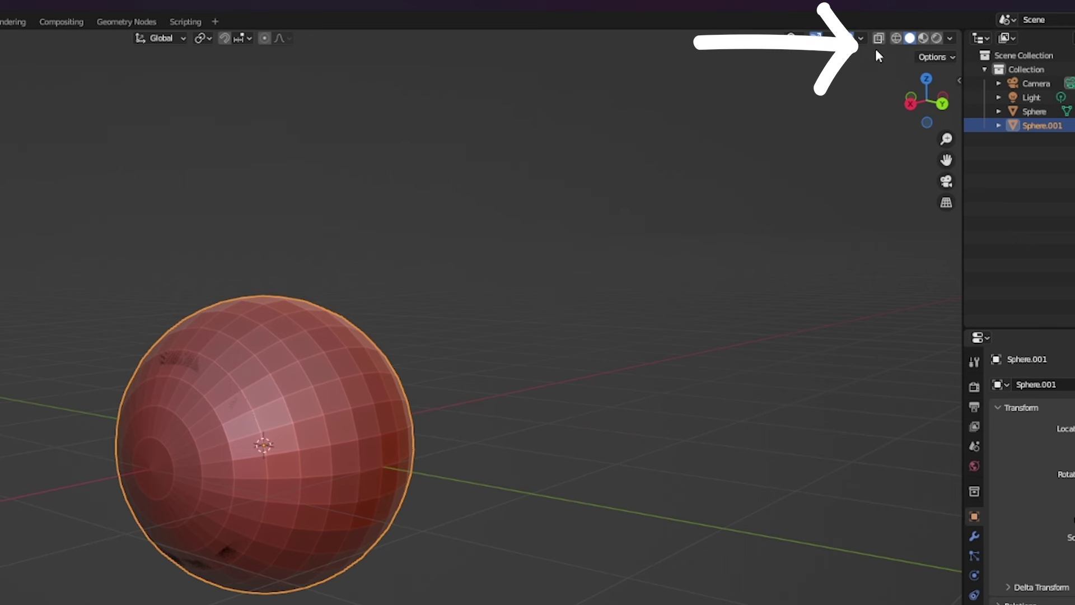
pyautogui.click(838, 26)
pyautogui.press('s')
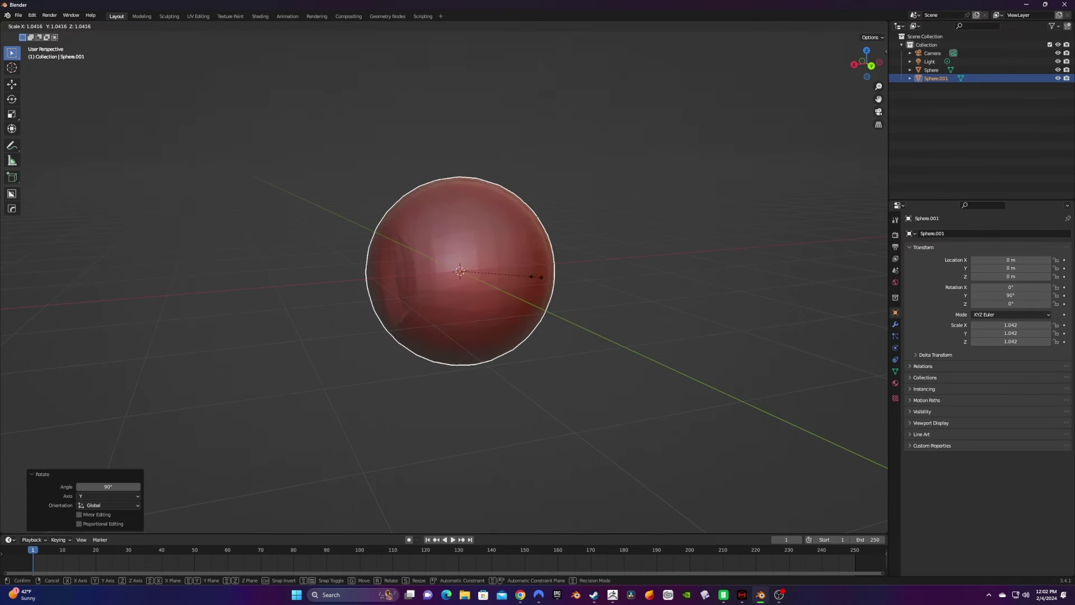
pyautogui.click(620, 275)
pyautogui.moveTo(619, 271); pyautogui.dragTo(611, 264, button='middle')
pyautogui.hotkey('alt', 'z')
# In Edit Mode, pull a disc of pole faces outward with proportional editing
pyautogui.click(42, 25)
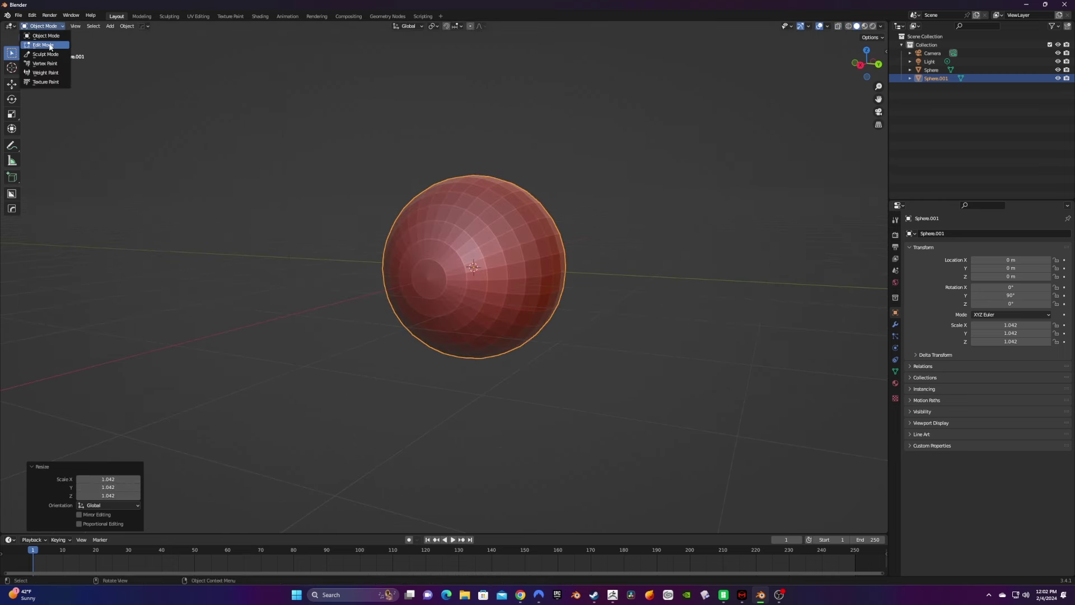
pyautogui.click(39, 44)
pyautogui.scroll(3, 436, 262)
pyautogui.moveTo(379, 228); pyautogui.dragTo(440, 302)
pyautogui.moveTo(372, 228); pyautogui.dragTo(462, 308)
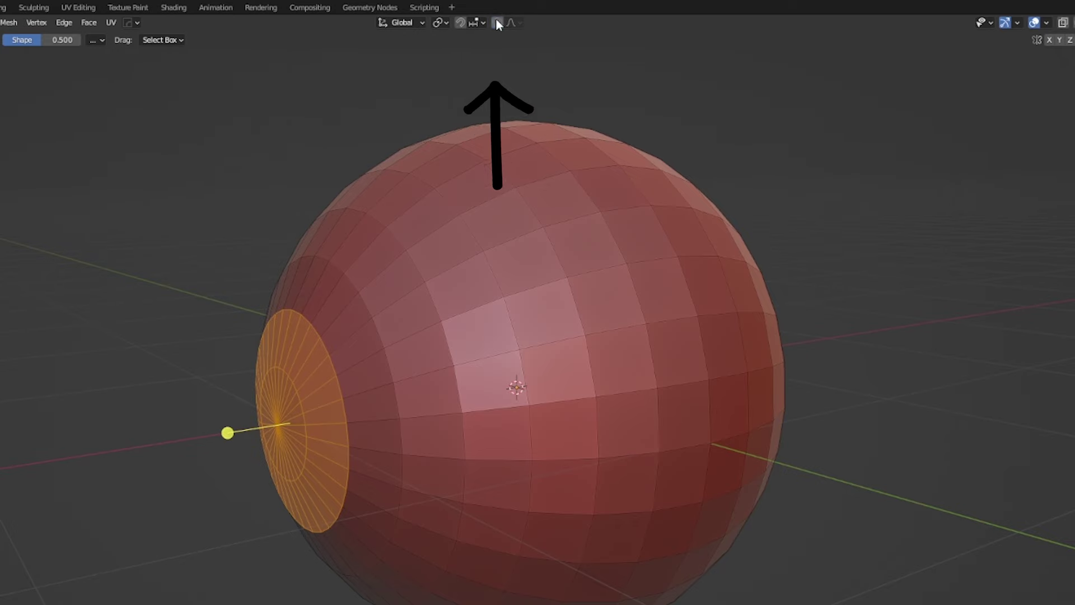
pyautogui.click(470, 26)
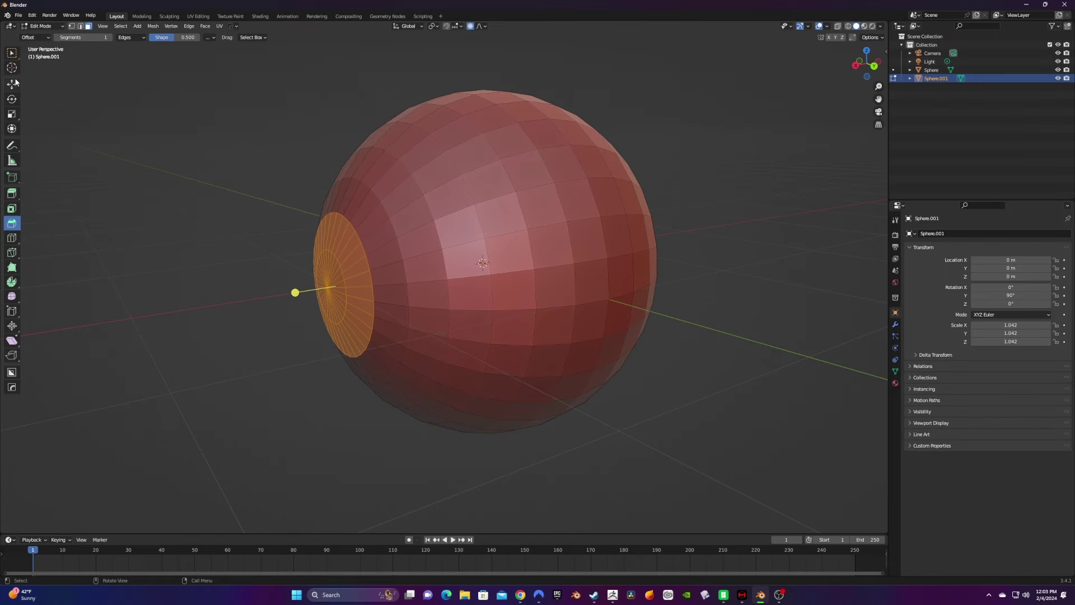
pyautogui.click(13, 83)
pyautogui.moveTo(302, 290)
pyautogui.mouseDown()
pyautogui.moveTo(284, 292)
pyautogui.moveTo(335, 290)
pyautogui.moveTo(291, 287)
pyautogui.mouseUp()
pyautogui.scroll(4, 284, 293)
# Shade the second sphere smooth in Object Mode
pyautogui.press('Tab')
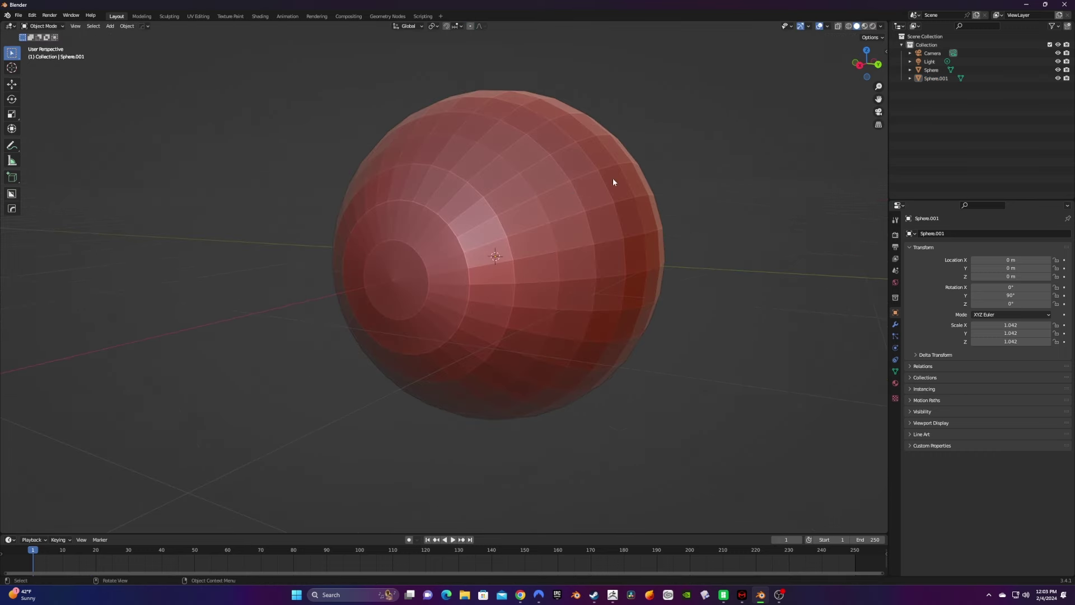
pyautogui.click(574, 190)
pyautogui.rightClick(574, 189)
pyautogui.click(574, 189)
pyautogui.scroll(-4, 514, 199)
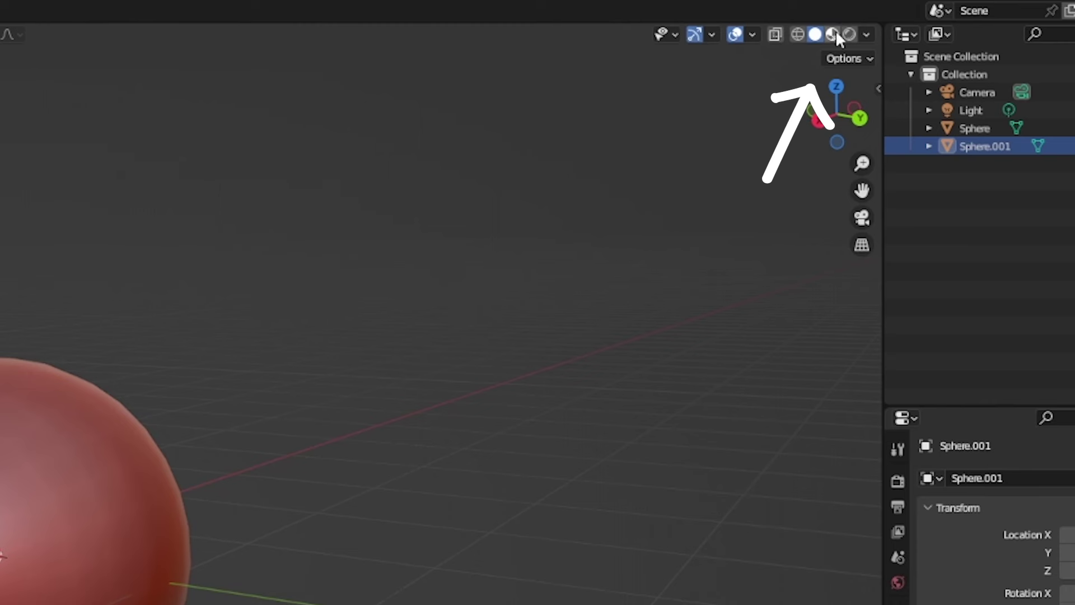
# In Material Preview, give Sphere.001 a new material with Transmission 1
pyautogui.click(835, 33)
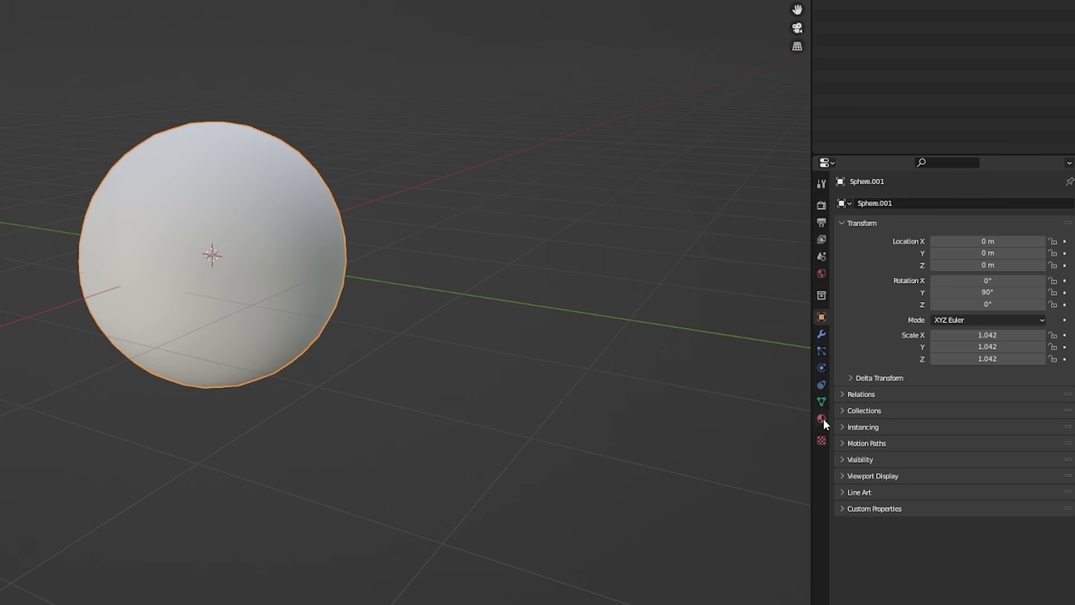
pyautogui.click(822, 419)
pyautogui.click(956, 254)
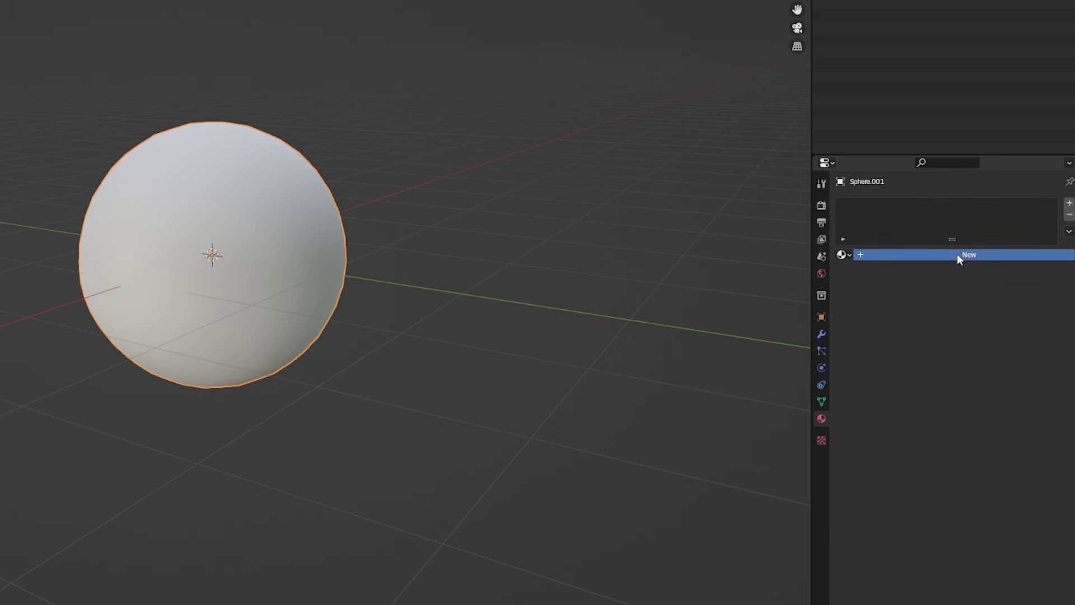
pyautogui.scroll(-10, 890, 430)
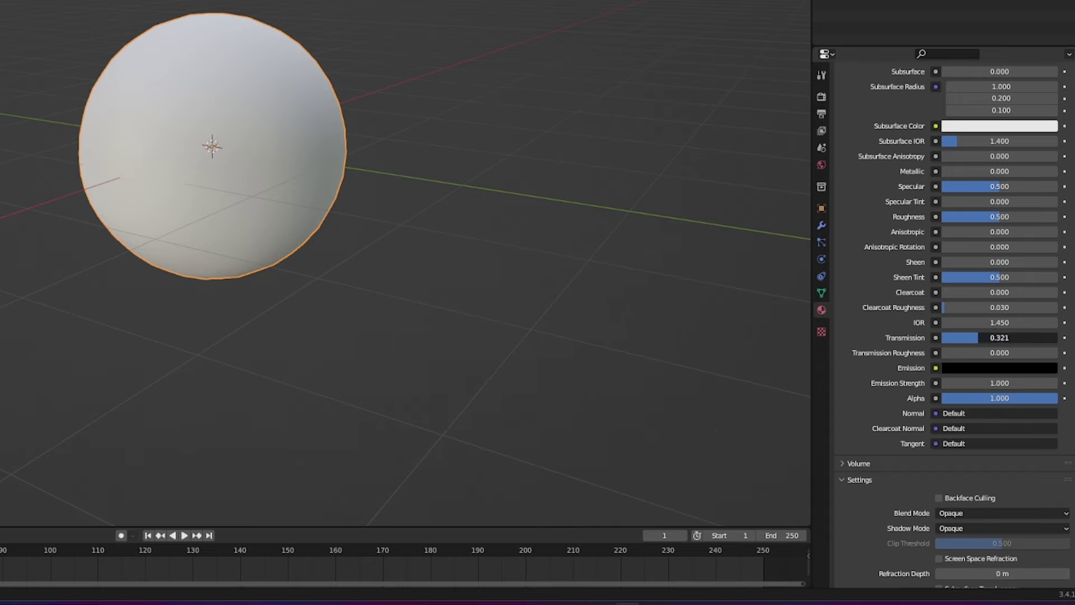
pyautogui.moveTo(953, 446); pyautogui.dragTo(1010, 447)
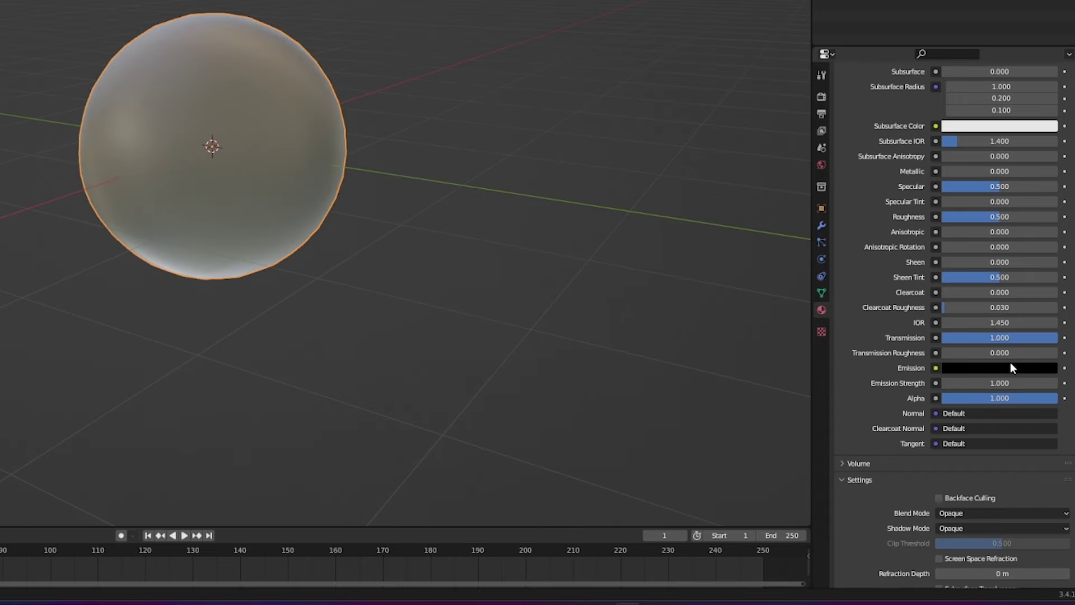
# Enable Screen Space Refraction for the glassy material and inspect the sphere
pyautogui.scroll(-2, 1004, 440)
pyautogui.click(942, 509)
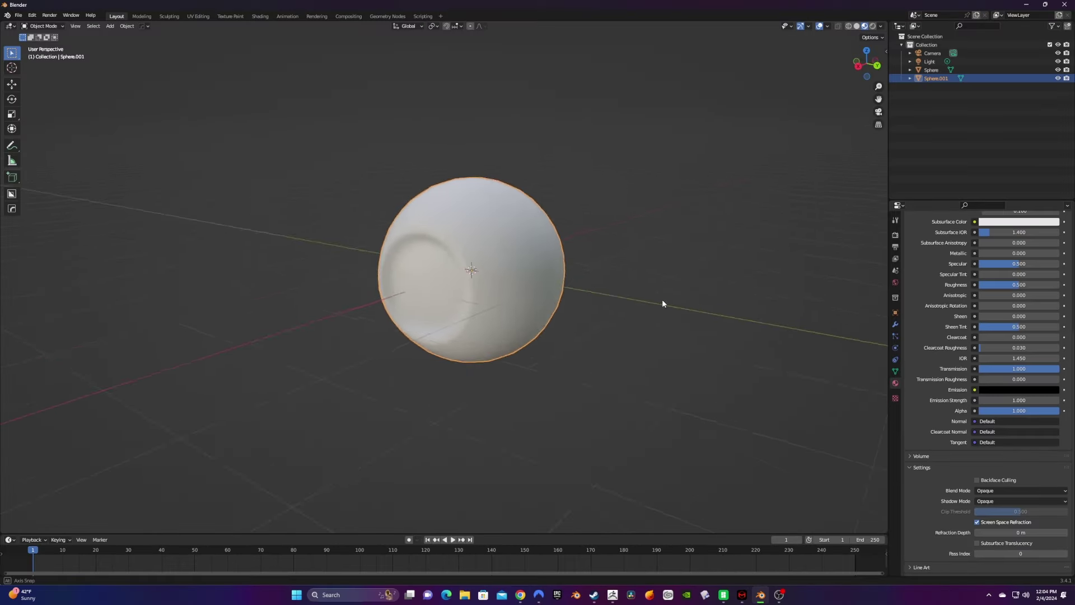
pyautogui.moveTo(662, 299); pyautogui.dragTo(684, 300, button='middle')
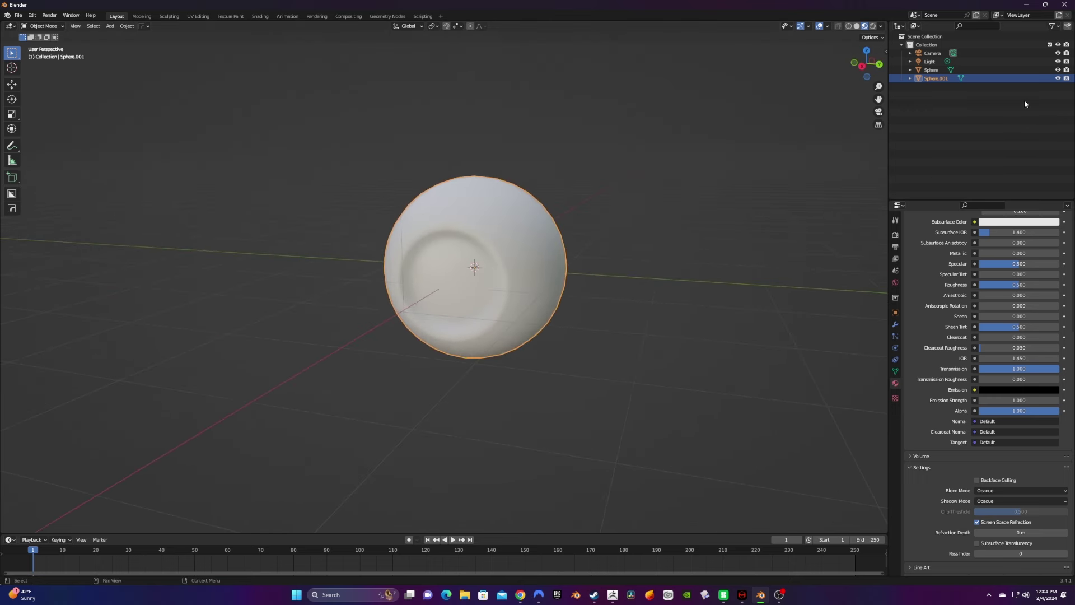
# Hide Sphere.001, select the inner Sphere and switch to the Shading workspace
pyautogui.click(1058, 79)
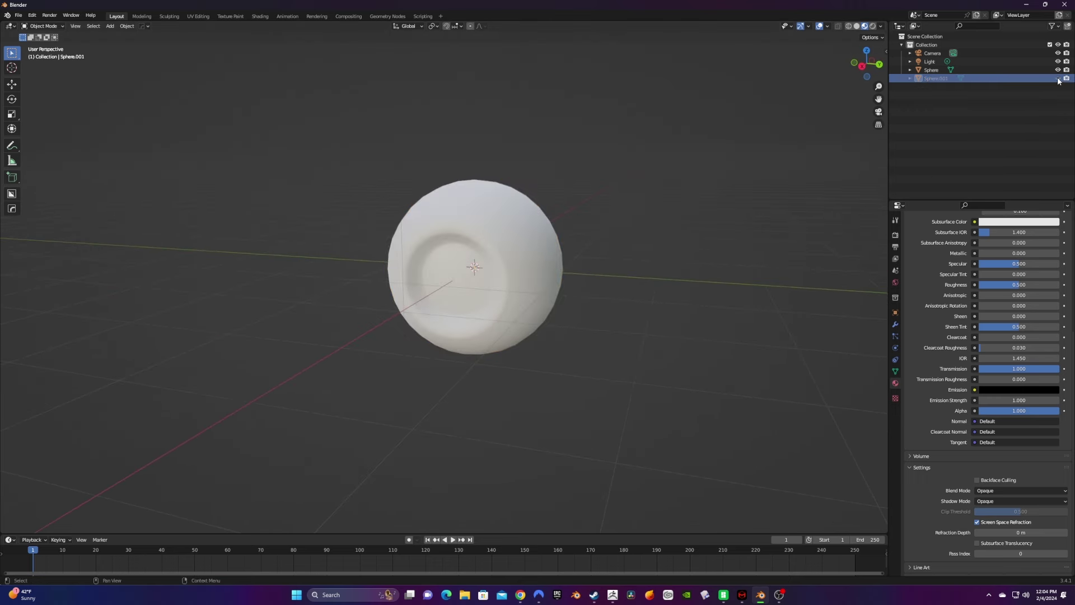
pyautogui.click(935, 70)
pyautogui.moveTo(643, 221); pyautogui.dragTo(667, 213, button='middle')
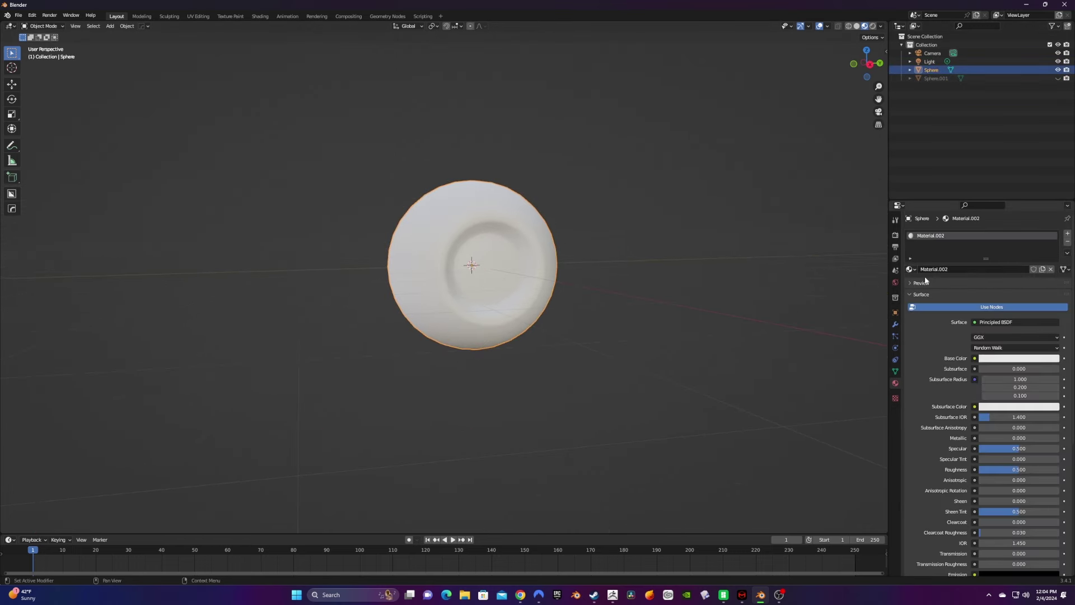
pyautogui.click(259, 15)
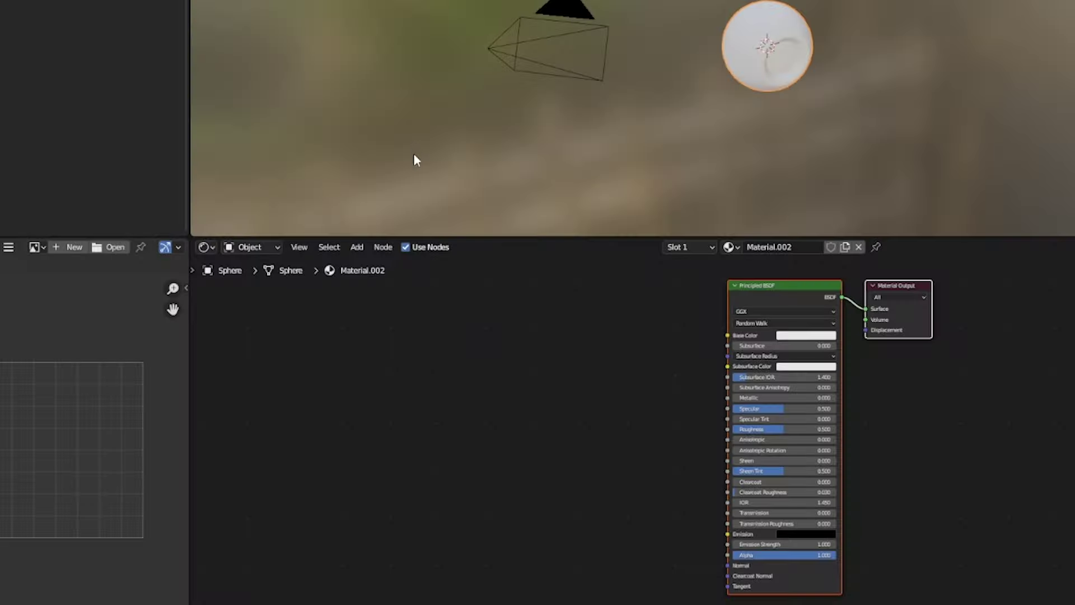
# Add Texture Coordinate and Mapping nodes on the left of the node tree
pyautogui.click(358, 247)
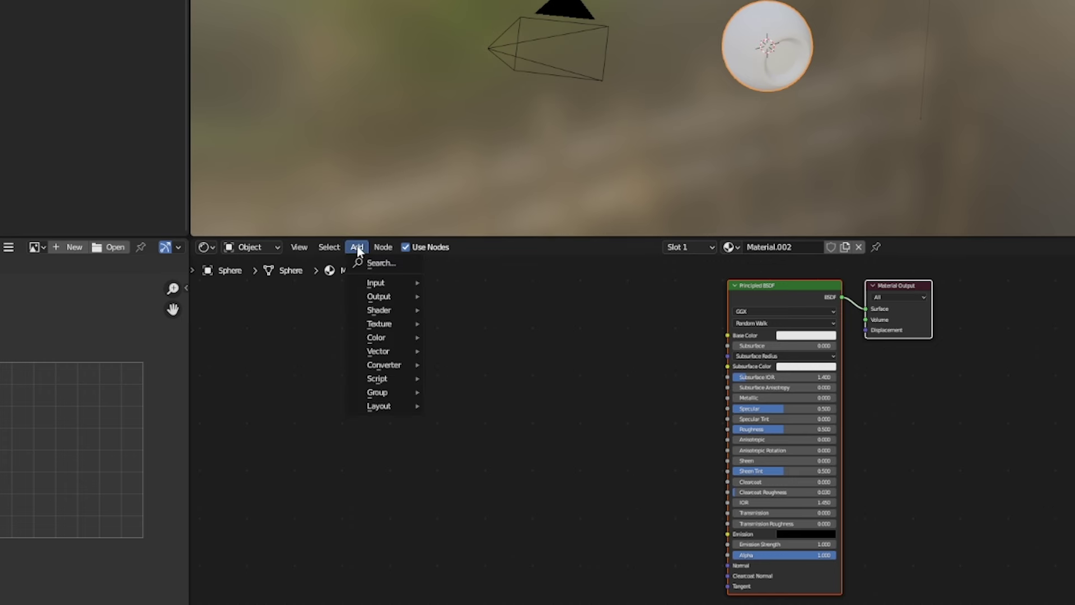
pyautogui.click(372, 263)
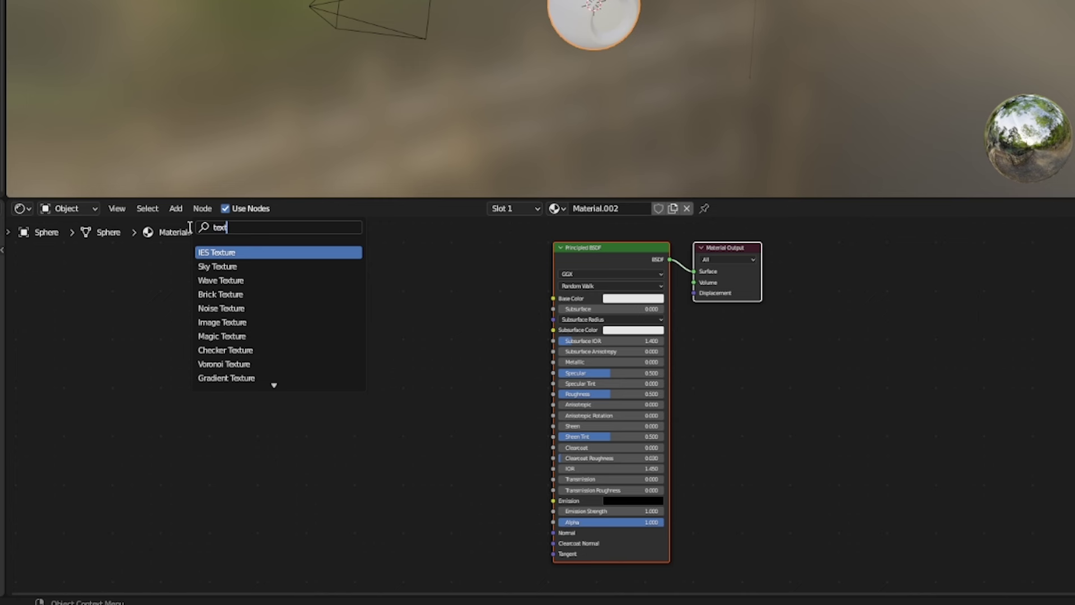
pyautogui.press('Return')
pyautogui.click(143, 331)
pyautogui.click(176, 208)
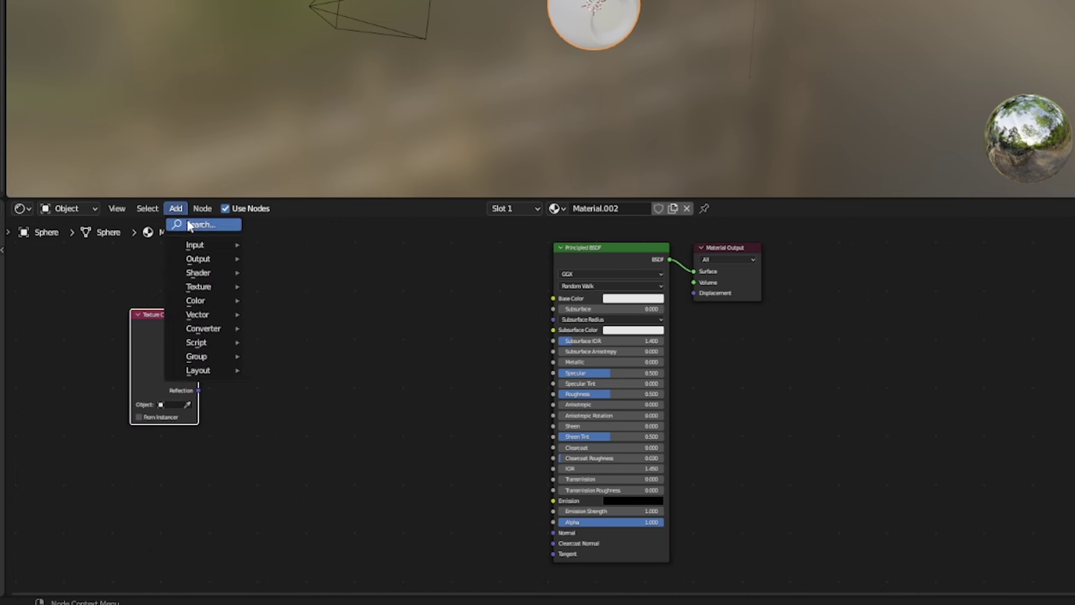
pyautogui.write('mapping')
pyautogui.press('Return')
pyautogui.click(246, 322)
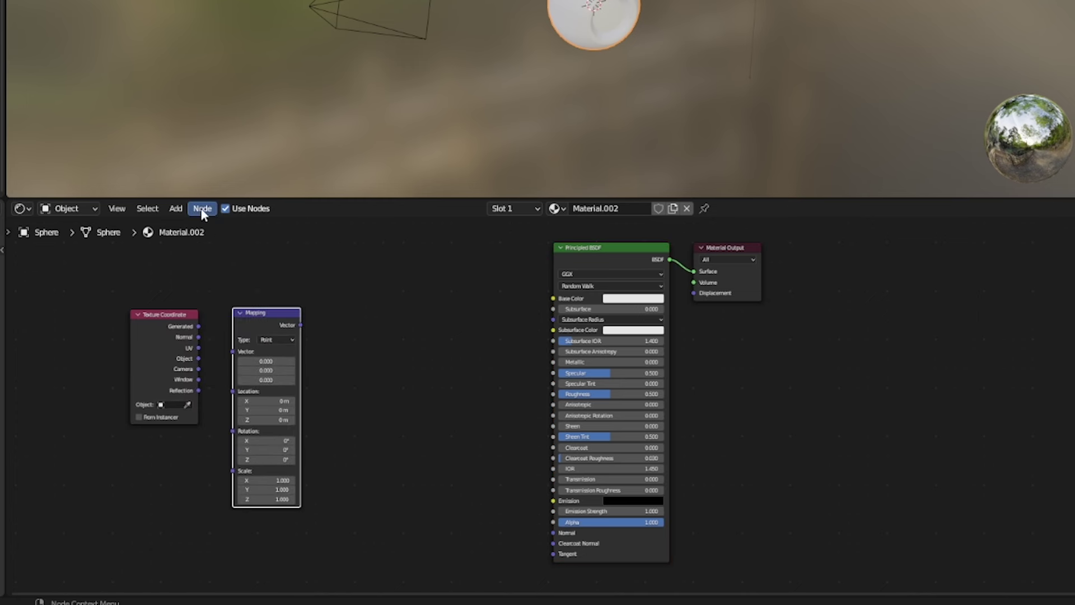
# Add Gradient Texture and ColorRamp nodes, and shift Principled BSDF and Material Output right
pyautogui.click(176, 208)
pyautogui.write('grad')
pyautogui.press('Return')
pyautogui.click(342, 319)
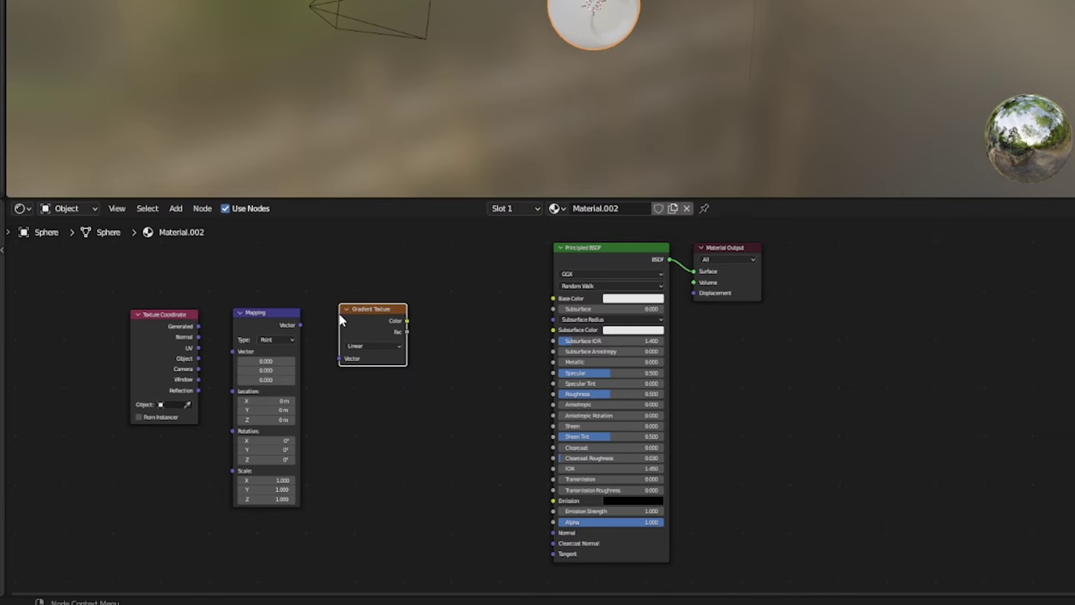
pyautogui.click(176, 208)
pyautogui.write('colo')
pyautogui.press('Return')
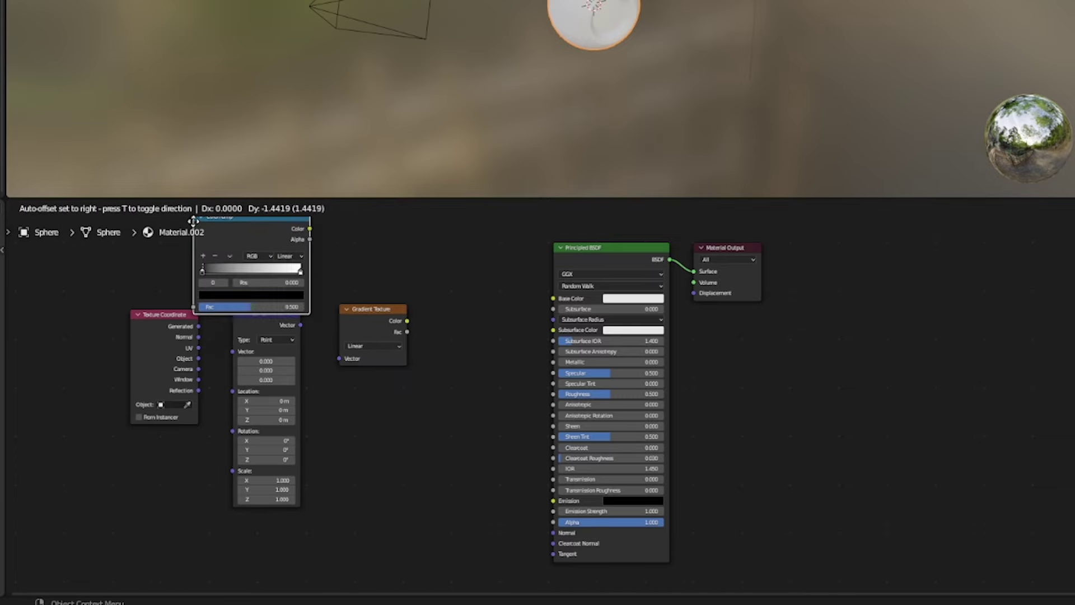
pyautogui.click(424, 302)
pyautogui.moveTo(633, 241); pyautogui.dragTo(742, 247)
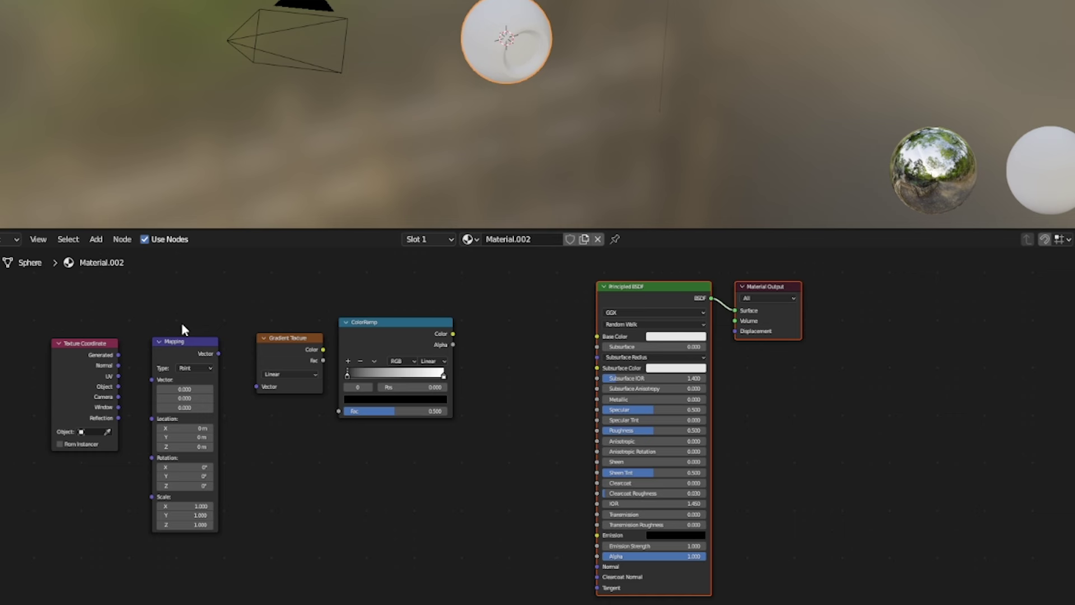
# Wire Object coordinates into Mapping, set the gradient Spherical, and feed its Color into ColorRamp Fac
pyautogui.moveTo(118, 387); pyautogui.dragTo(151, 379)
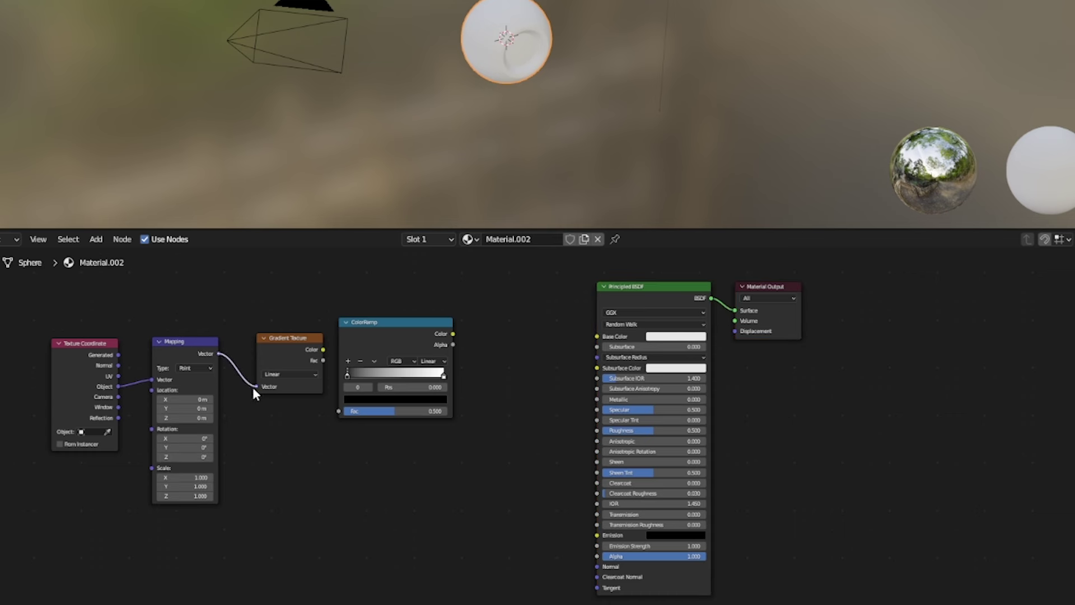
pyautogui.click(280, 374)
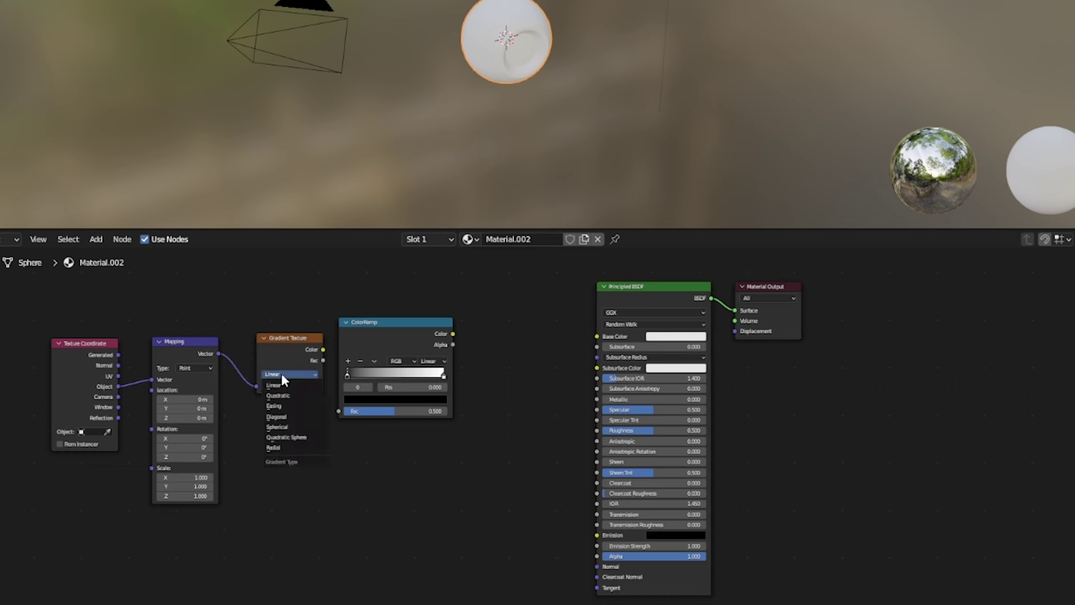
pyautogui.click(280, 428)
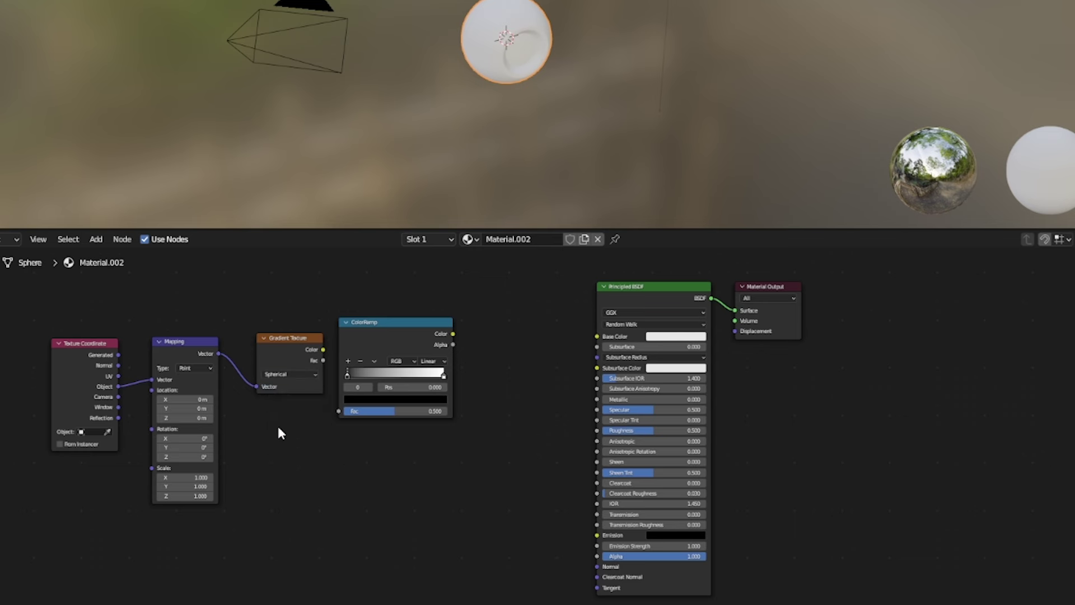
pyautogui.click(324, 351)
pyautogui.moveTo(341, 410); pyautogui.dragTo(340, 409)
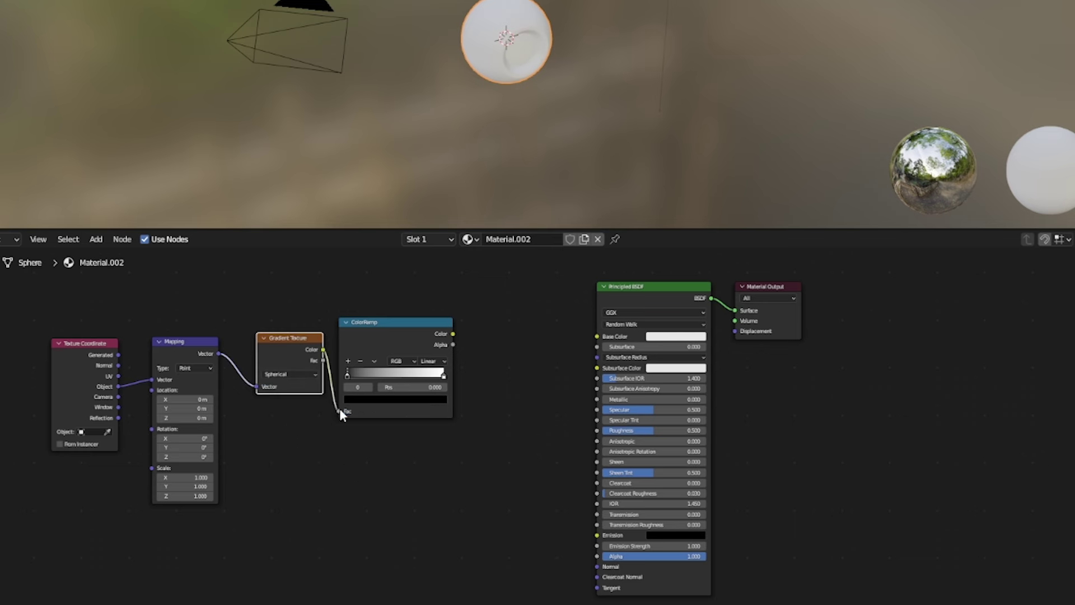
# Connect ColorRamp Color to Principled BSDF Base Color and check the sphere
pyautogui.click(453, 335)
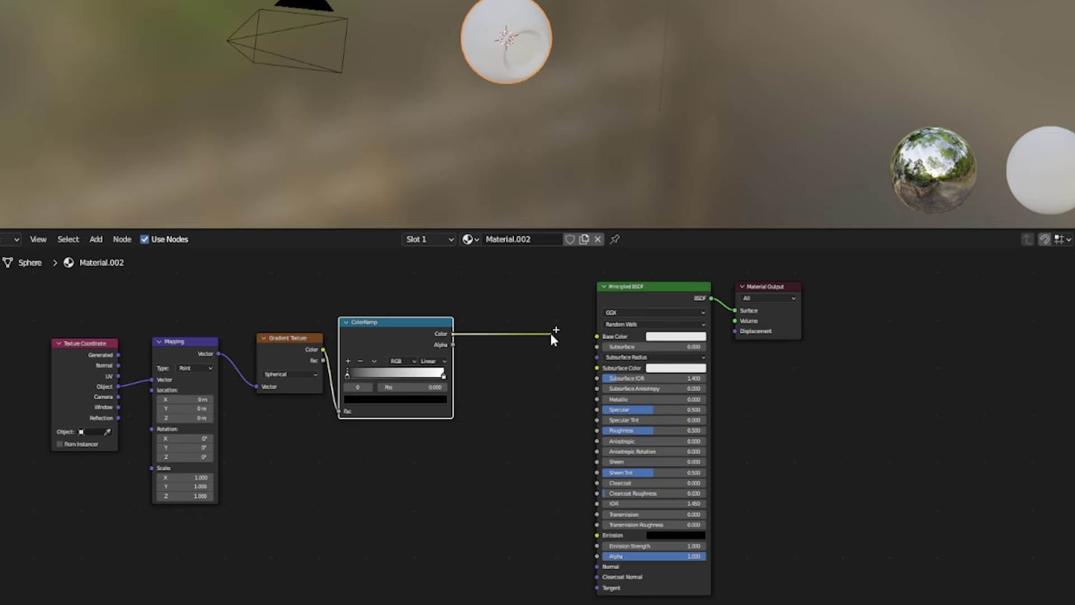
pyautogui.moveTo(551, 335); pyautogui.dragTo(585, 339)
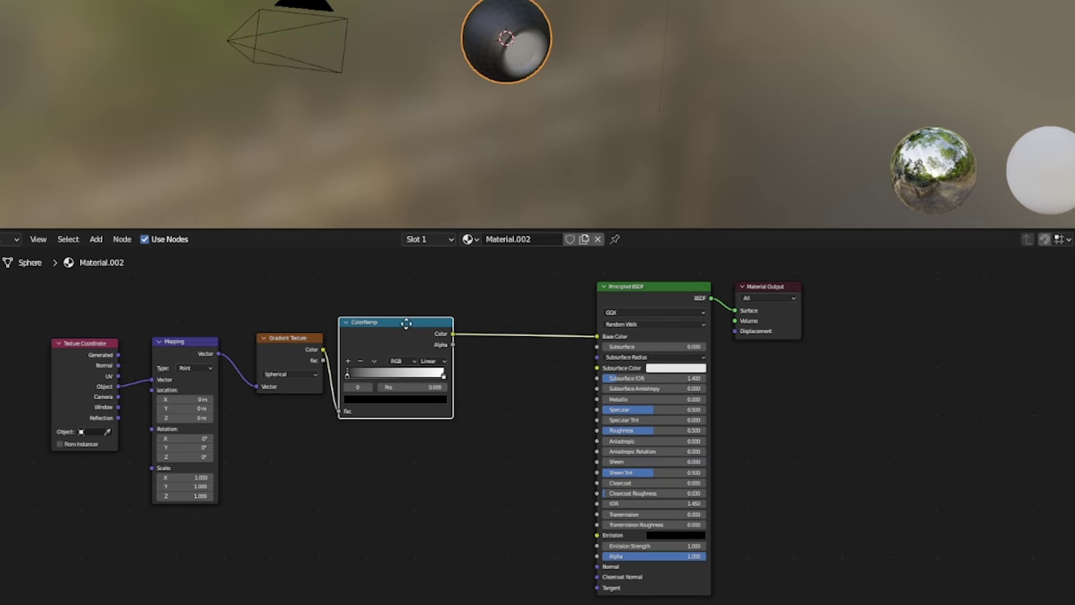
pyautogui.moveTo(406, 324); pyautogui.dragTo(441, 324)
pyautogui.scroll(5, 622, 28)
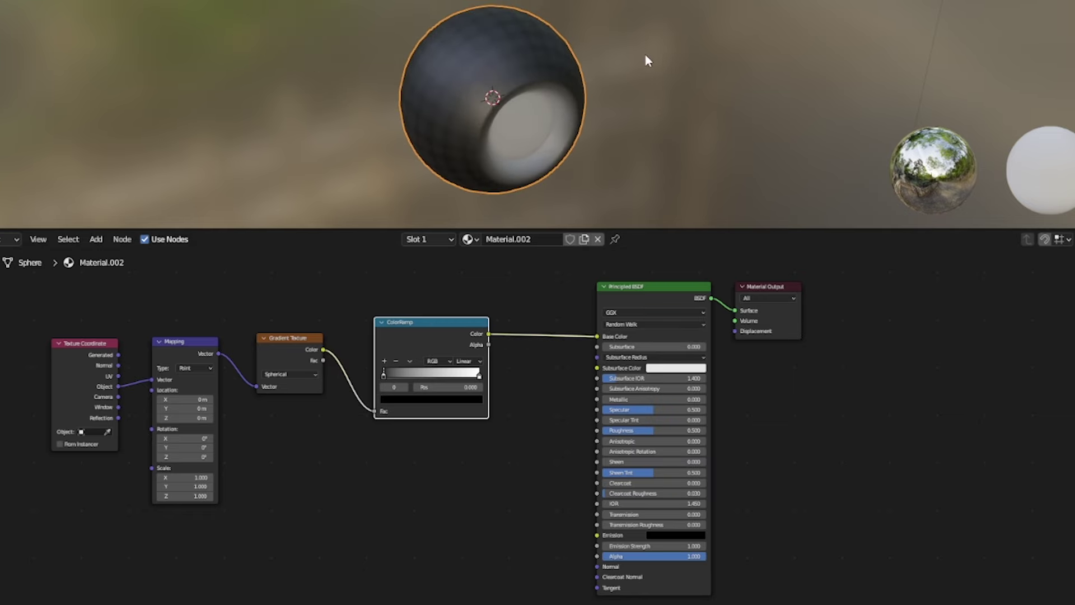
pyautogui.moveTo(645, 56); pyautogui.dragTo(597, 150, button='middle')
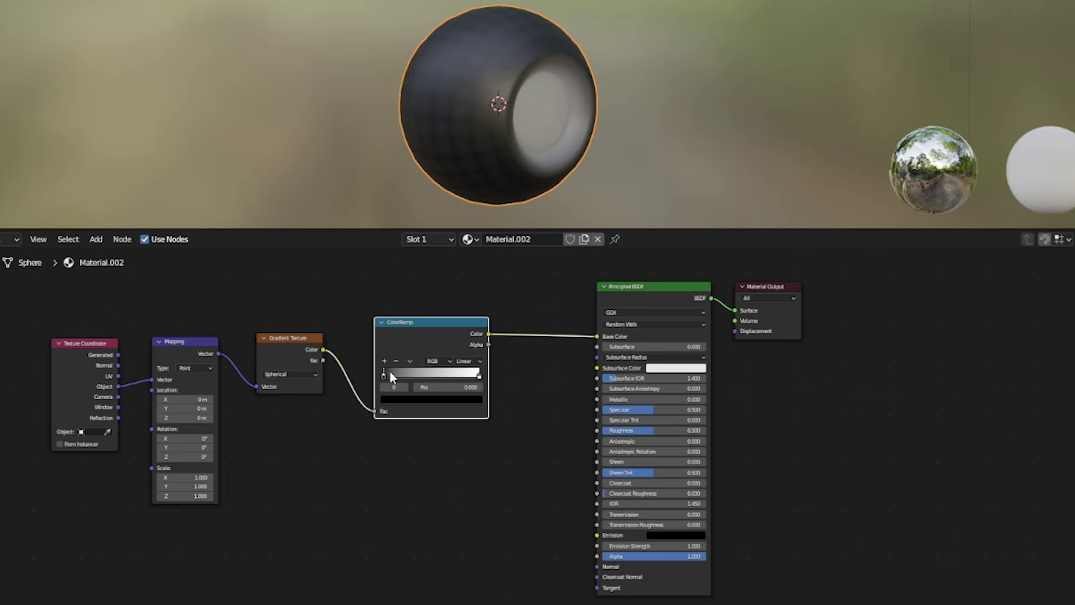
# Set ColorRamp to B-Spline with stops near 0.218, 0.738, 0.305, and Mapping Z -1.2 m
pyautogui.moveTo(386, 374)
pyautogui.mouseDown()
pyautogui.moveTo(449, 376)
pyautogui.moveTo(393, 374)
pyautogui.moveTo(404, 371)
pyautogui.mouseUp()
pyautogui.click(468, 361)
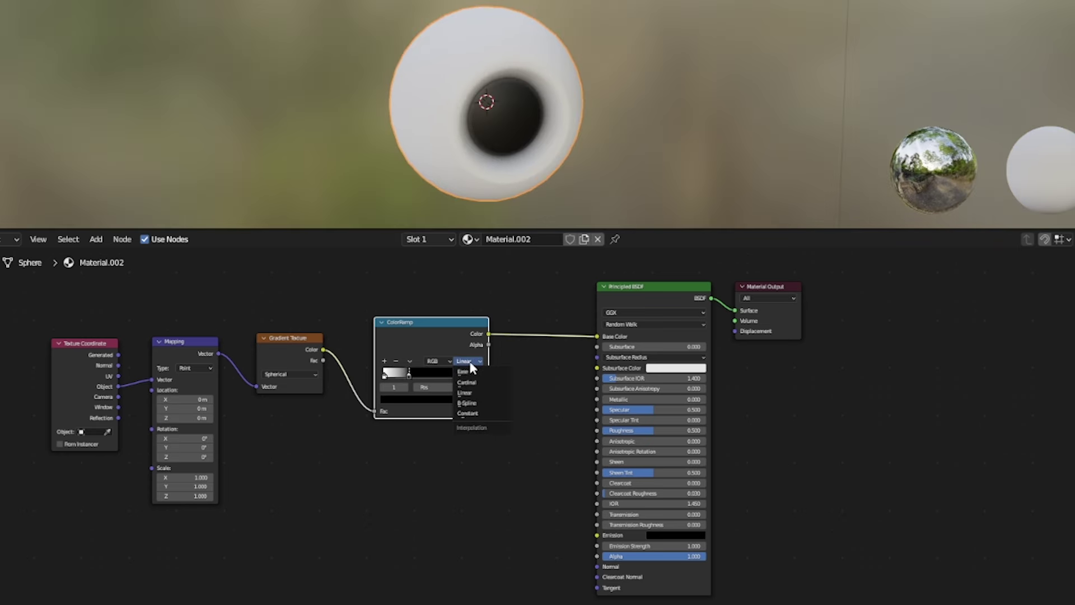
pyautogui.click(470, 404)
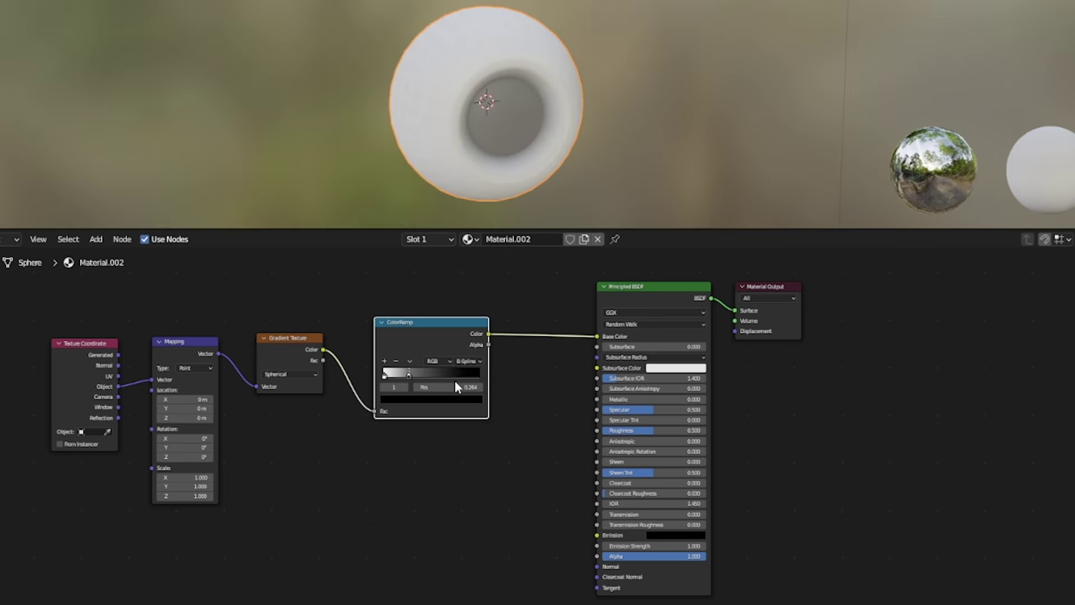
pyautogui.moveTo(411, 378); pyautogui.dragTo(458, 379)
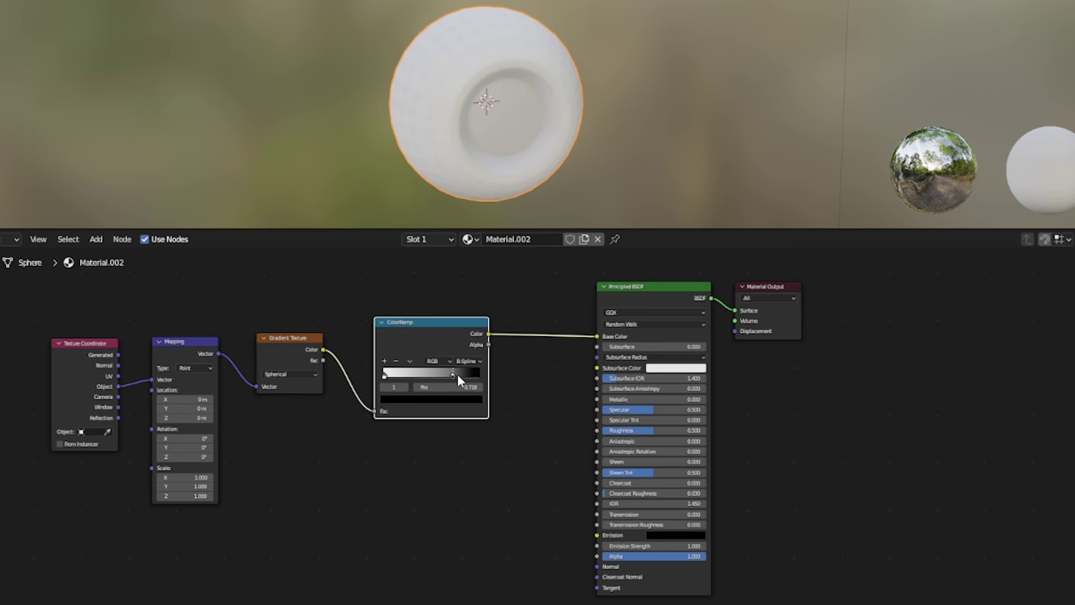
pyautogui.moveTo(385, 374); pyautogui.dragTo(447, 387)
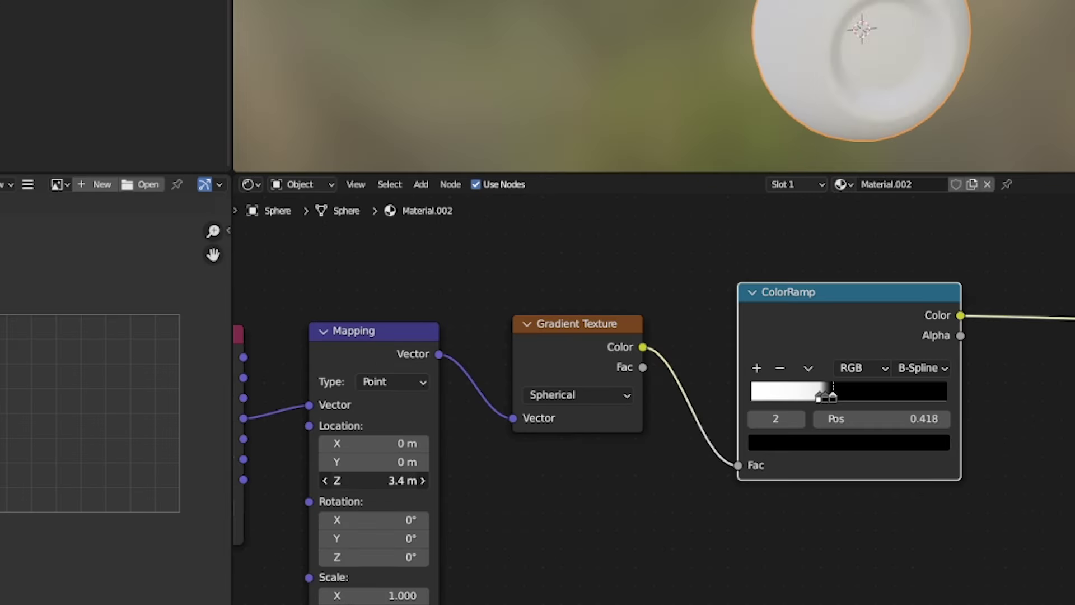
pyautogui.moveTo(371, 479); pyautogui.dragTo(359, 480)
# Add a ColorRamp stop, place stops near 0.645 and 0.556, and adjust Mapping Z toward -0.7 m
pyautogui.click(895, 402)
pyautogui.keyDown('ctrl'); pyautogui.click(872, 402); pyautogui.keyUp('ctrl')
pyautogui.moveTo(820, 397); pyautogui.dragTo(861, 397)
pyautogui.moveTo(852, 292); pyautogui.dragTo(840, 291)
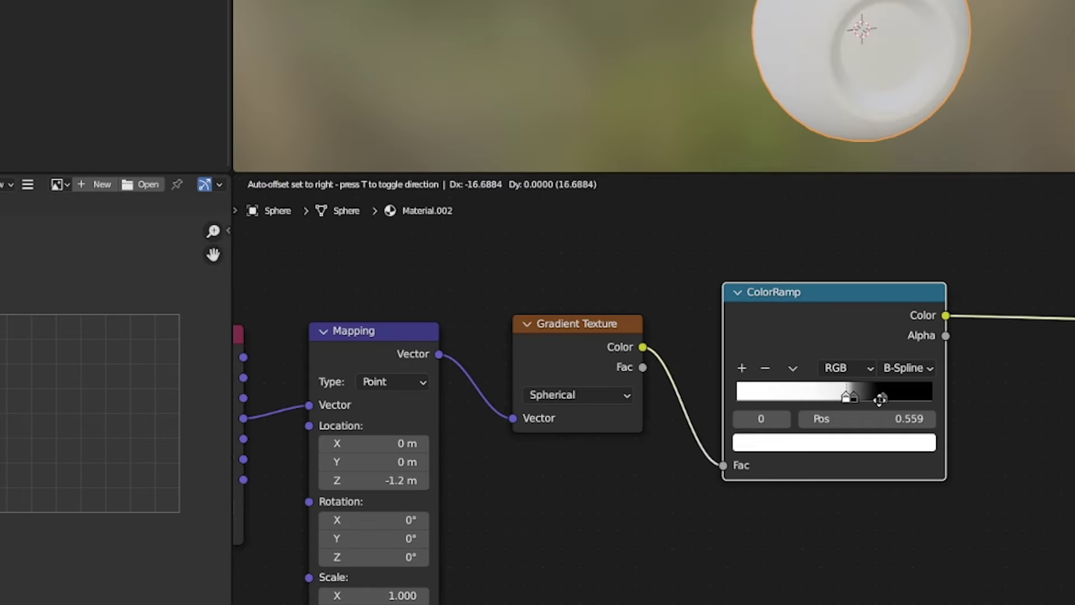
pyautogui.moveTo(898, 396); pyautogui.dragTo(866, 396)
pyautogui.moveTo(374, 480); pyautogui.dragTo(386, 480)
pyautogui.moveTo(866, 397); pyautogui.dragTo(838, 395)
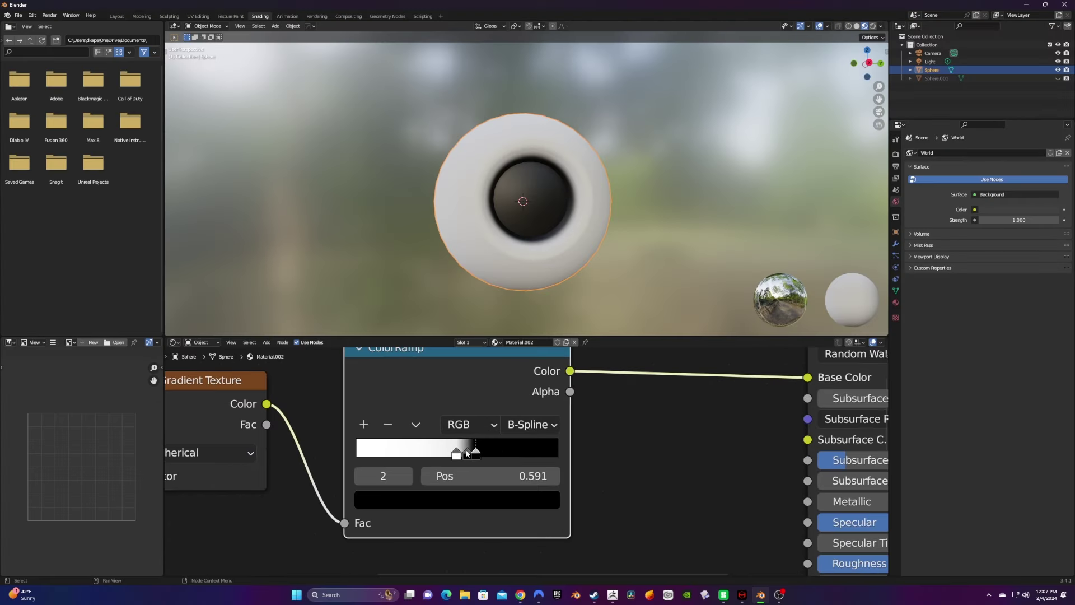
# Move the white stop to about 0.209 and add a teal-blue ColorRamp stop
pyautogui.moveTo(453, 459); pyautogui.dragTo(383, 459)
pyautogui.click(364, 424)
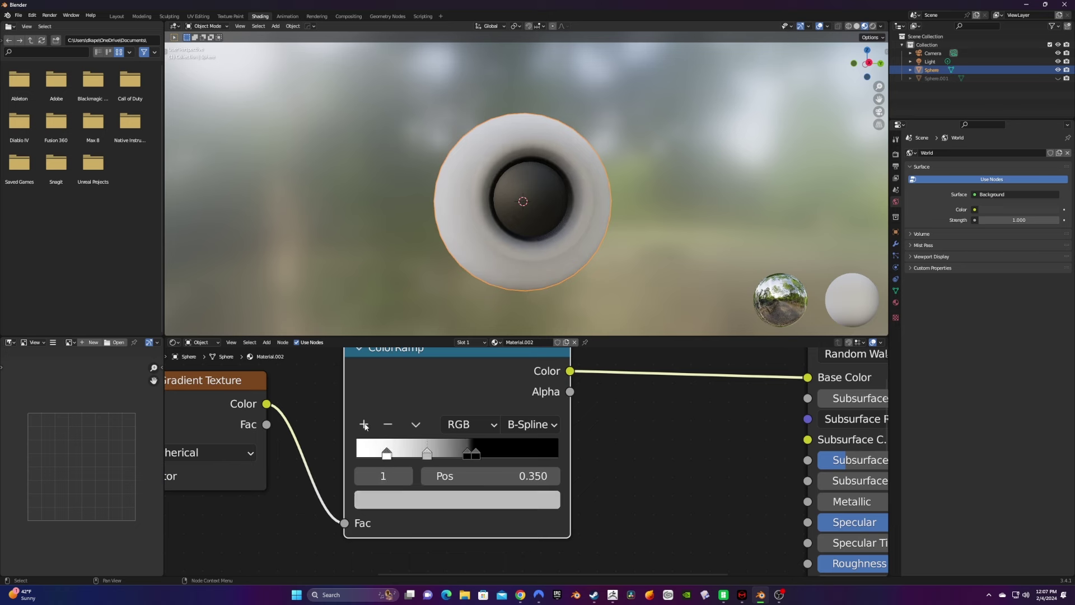
pyautogui.click(439, 500)
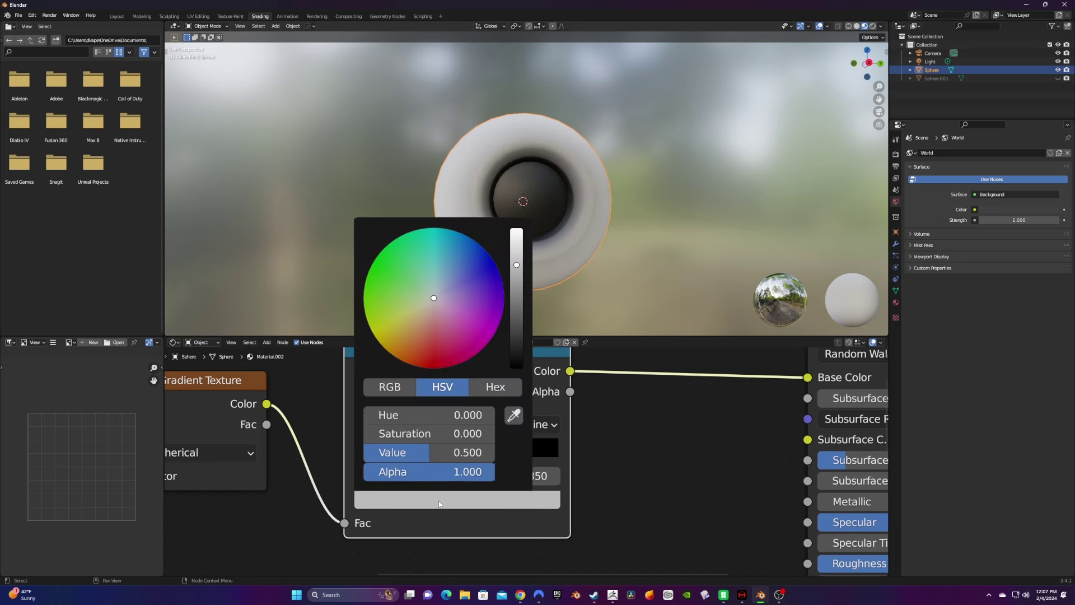
pyautogui.moveTo(441, 286); pyautogui.dragTo(440, 258)
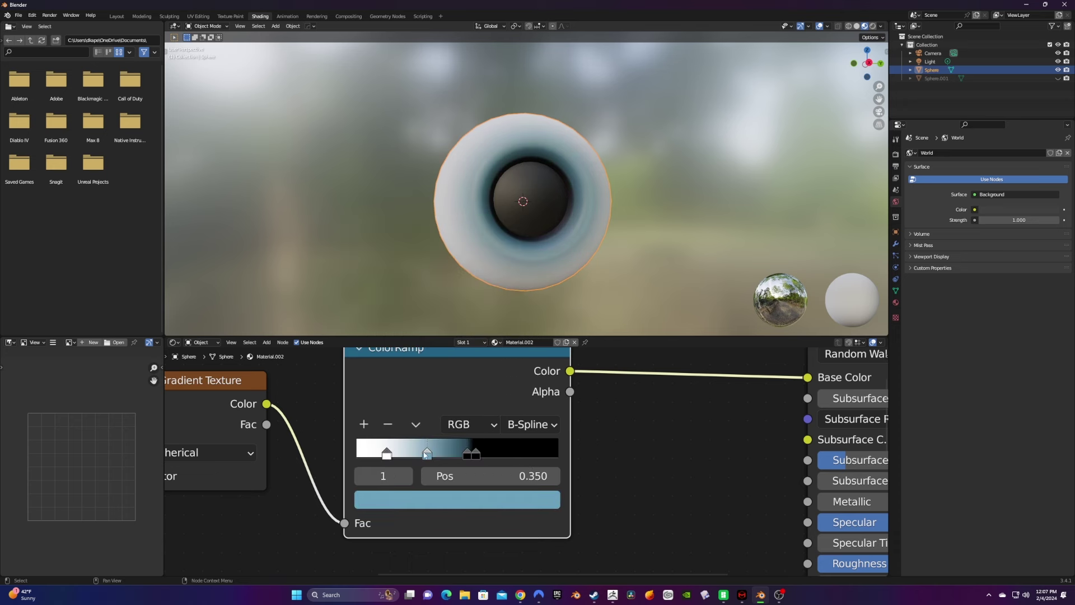
pyautogui.moveTo(426, 455)
pyautogui.mouseDown()
pyautogui.moveTo(394, 455)
pyautogui.moveTo(412, 457)
pyautogui.mouseUp()
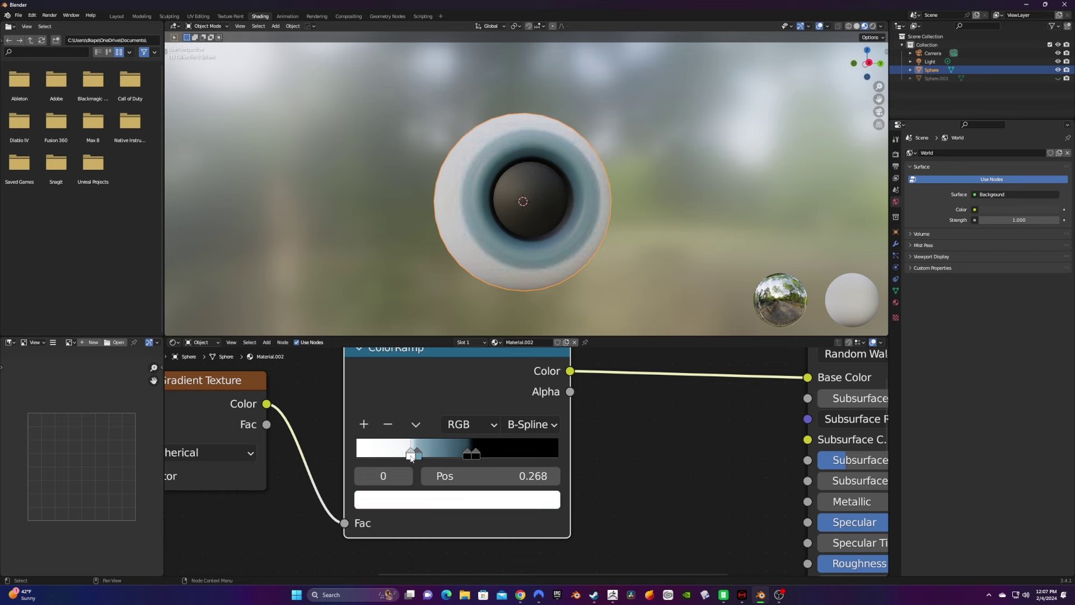
# Add light-blue stops, sample a deeper blue, and move that stop to 0.539
pyautogui.click(364, 424)
pyautogui.keyDown('ctrl'); pyautogui.click(458, 454); pyautogui.keyUp('ctrl')
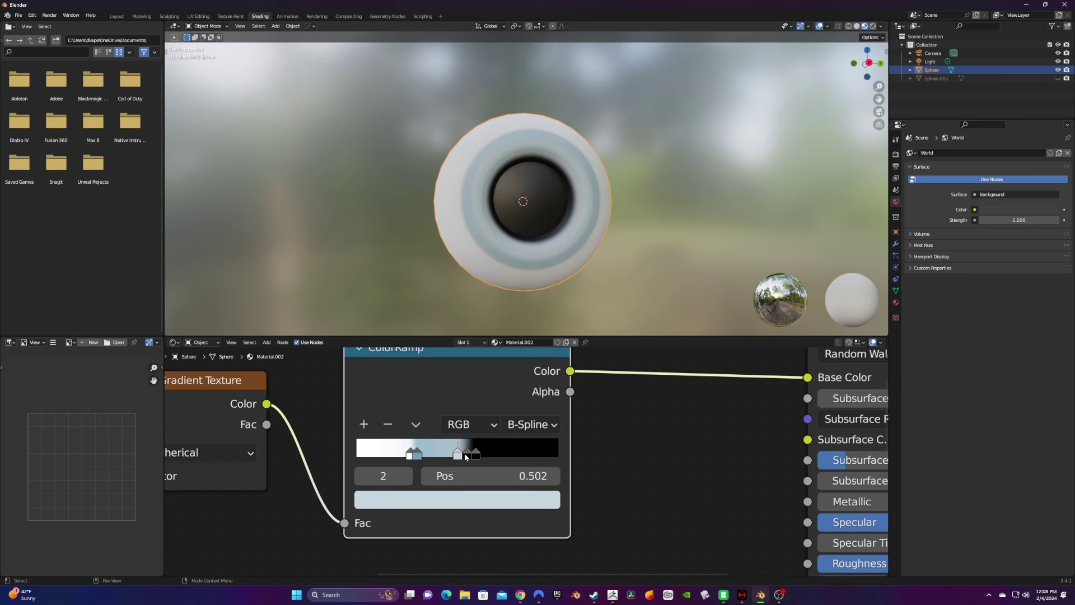
pyautogui.click(468, 500)
pyautogui.click(519, 414)
pyautogui.click(424, 454)
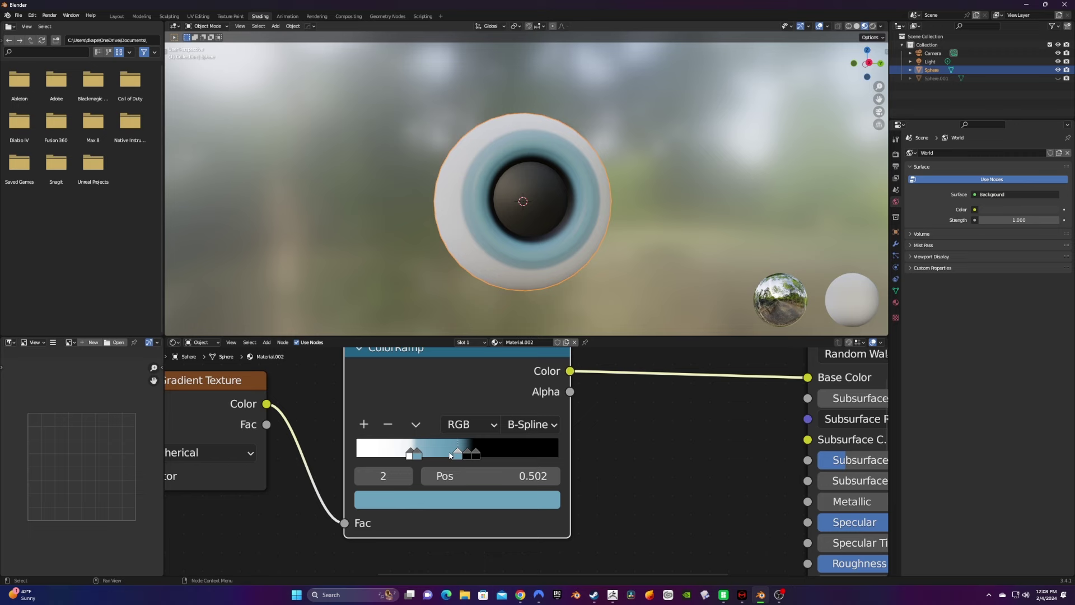
pyautogui.moveTo(460, 459); pyautogui.dragTo(468, 461)
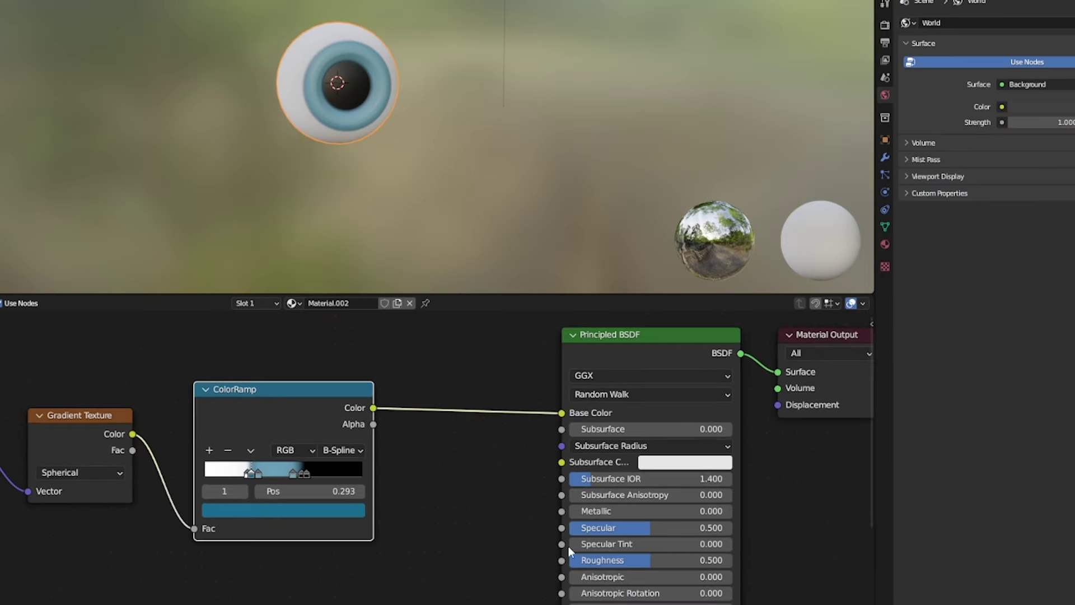
# Lower the eyeball's Material.002 roughness to 0.050 and the outer shell's Material.001 roughness to 0.045
pyautogui.moveTo(644, 562); pyautogui.dragTo(585, 561)
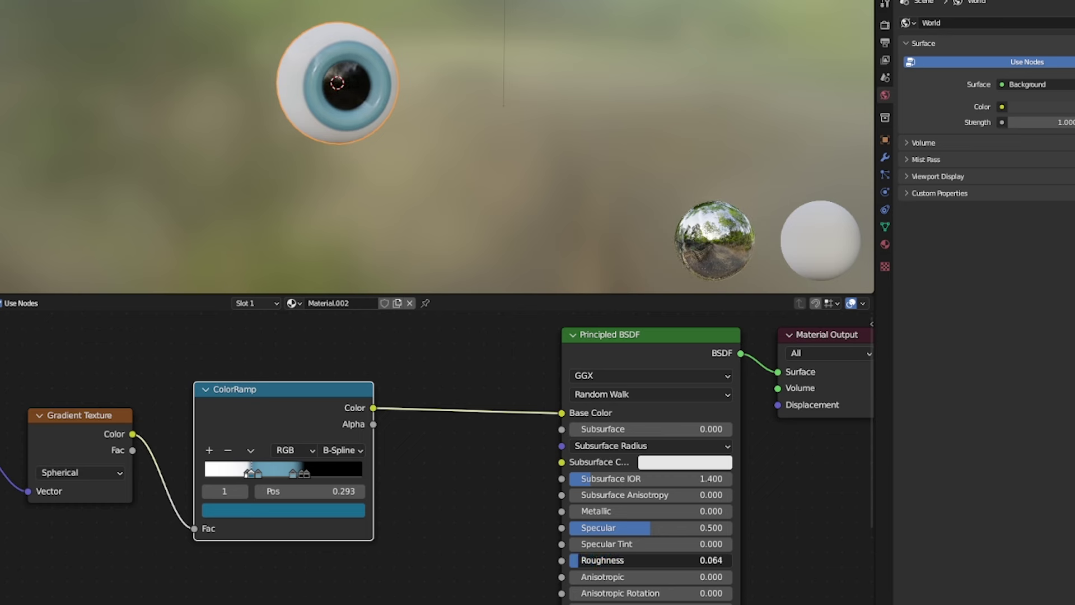
pyautogui.moveTo(586, 561); pyautogui.dragTo(585, 562)
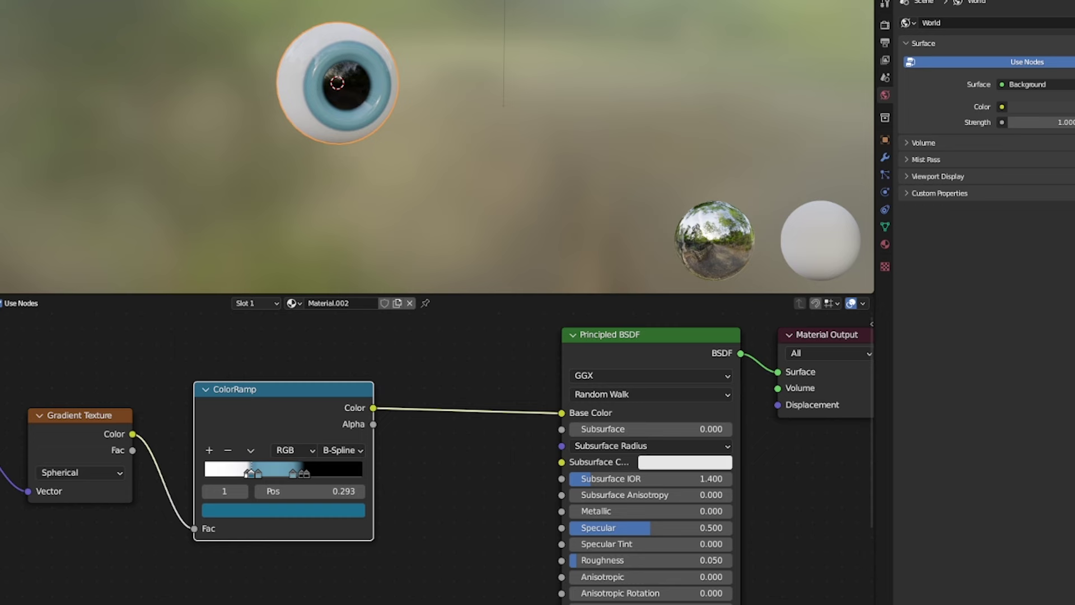
pyautogui.moveTo(621, 100); pyautogui.dragTo(492, 98, button='middle')
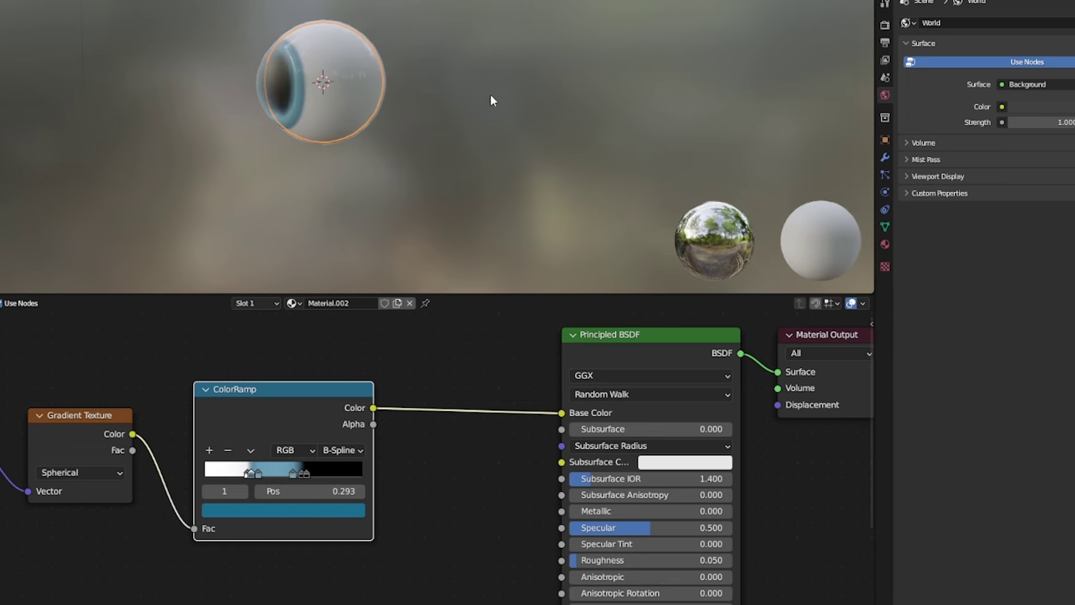
pyautogui.click(372, 87)
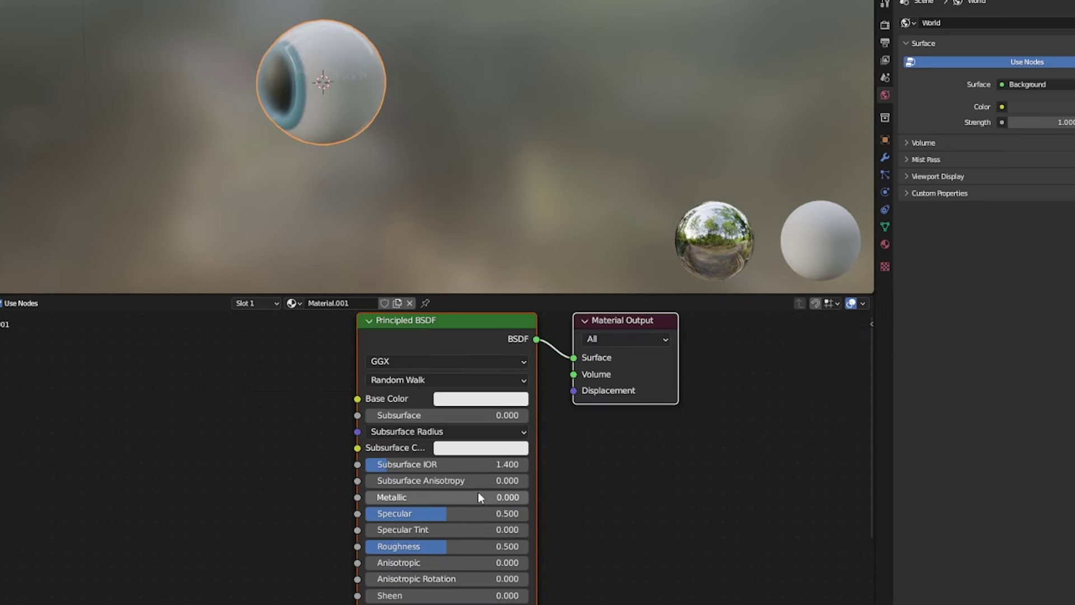
pyautogui.moveTo(439, 545); pyautogui.dragTo(373, 546)
pyautogui.moveTo(364, 157); pyautogui.dragTo(465, 140, button='middle')
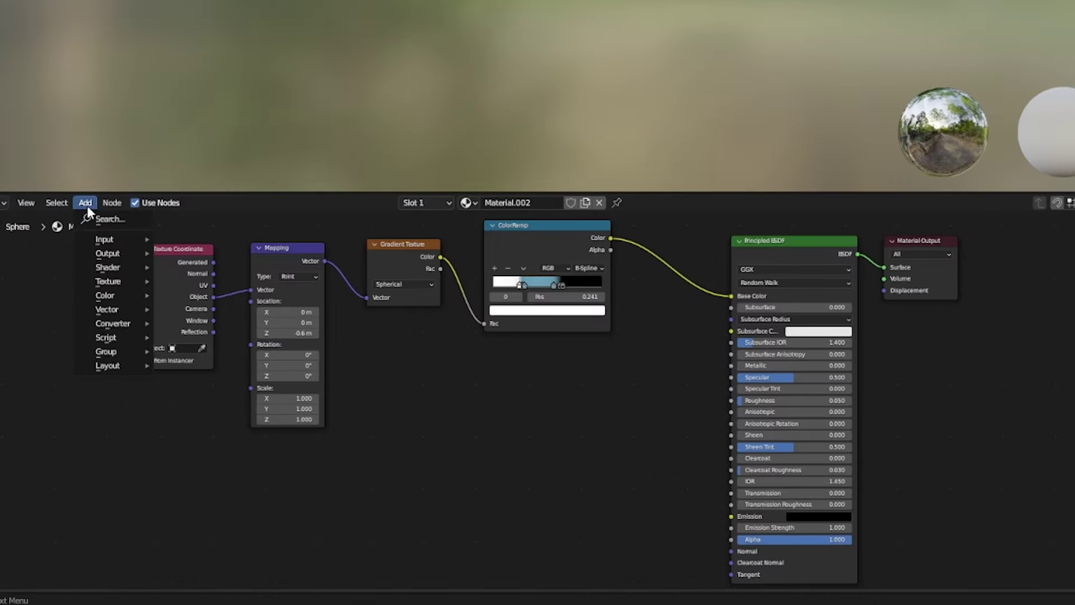
# Add a Texture Coordinate node and a Mapping node at the lower left of the node editor
pyautogui.click(107, 219)
pyautogui.write('texture co')
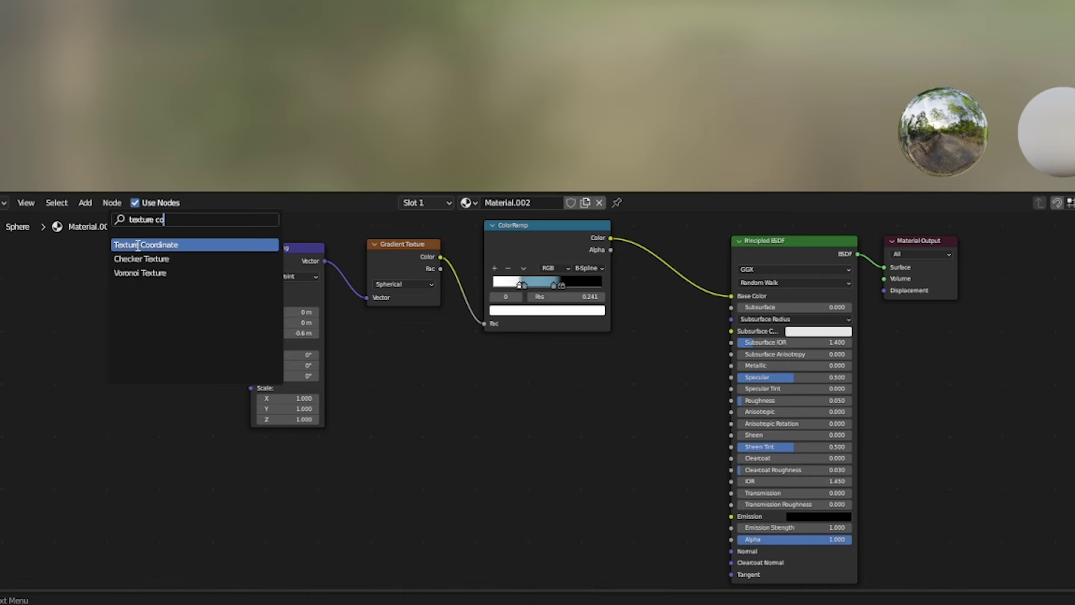
pyautogui.press('Return')
pyautogui.click(106, 417)
pyautogui.click(86, 203)
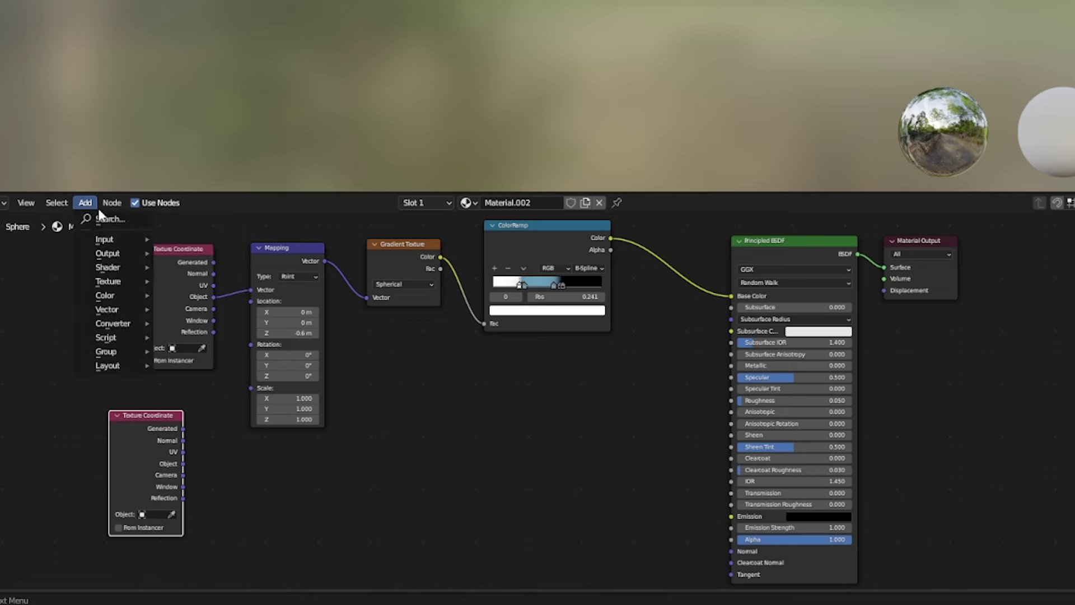
pyautogui.click(103, 219)
pyautogui.write('mapp')
pyautogui.press('Return')
pyautogui.click(246, 454)
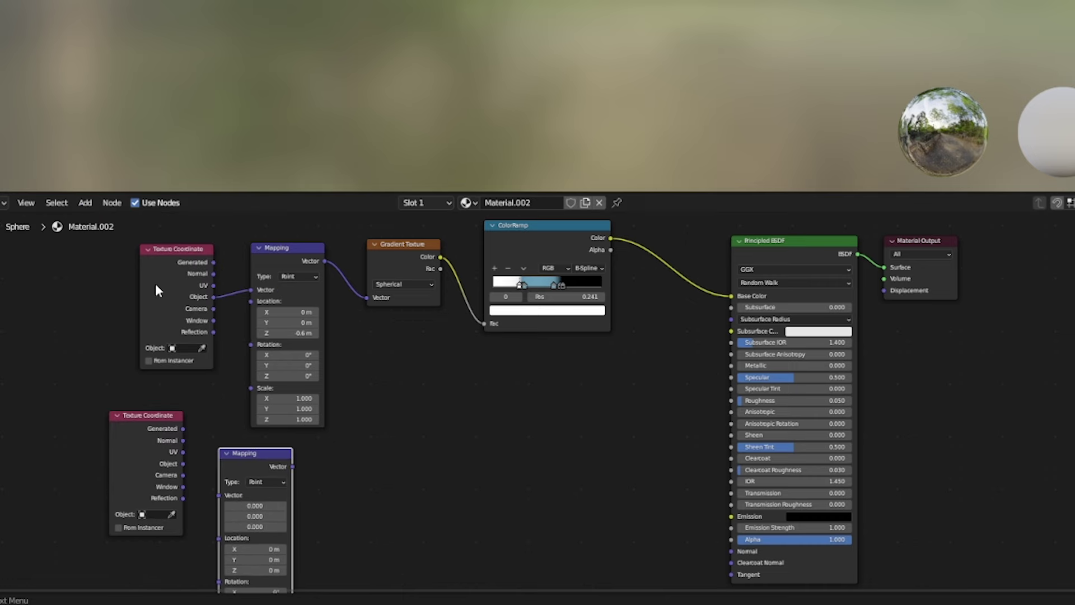
# Add a Voronoi Texture and a ColorRamp to the right of the new Mapping node
pyautogui.click(85, 202)
pyautogui.click(106, 218)
pyautogui.write('voro')
pyautogui.press('Return')
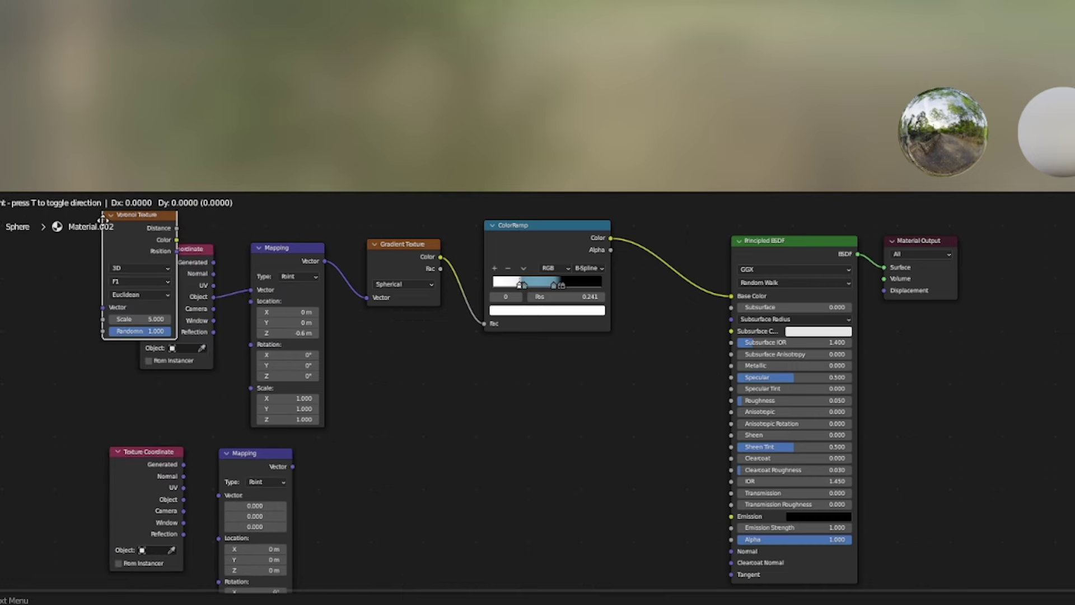
pyautogui.click(350, 456)
pyautogui.click(85, 202)
pyautogui.click(106, 218)
pyautogui.write('color')
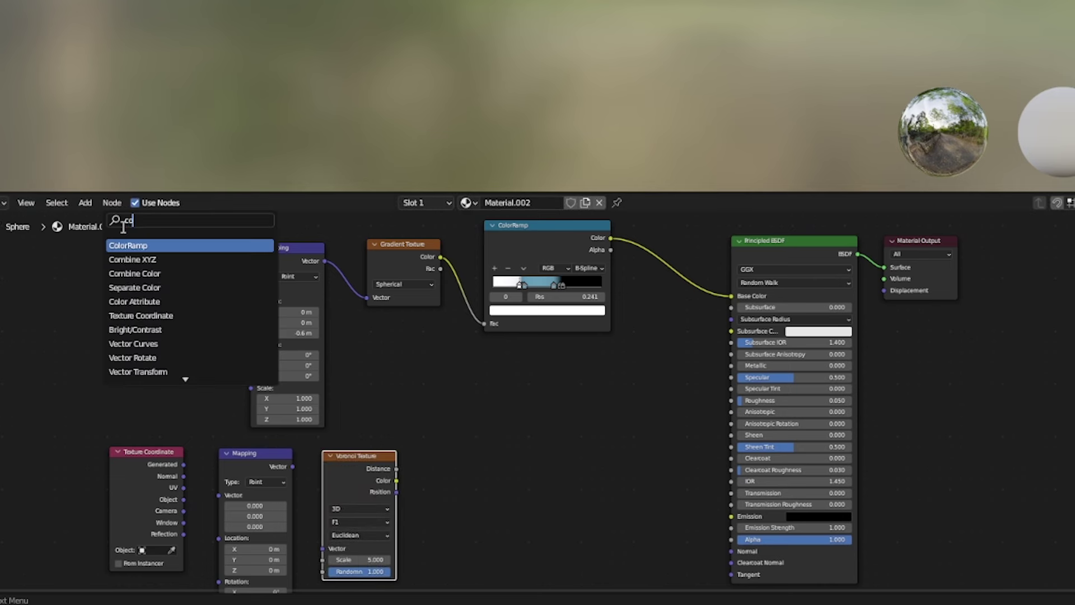
pyautogui.press('Return')
pyautogui.click(453, 462)
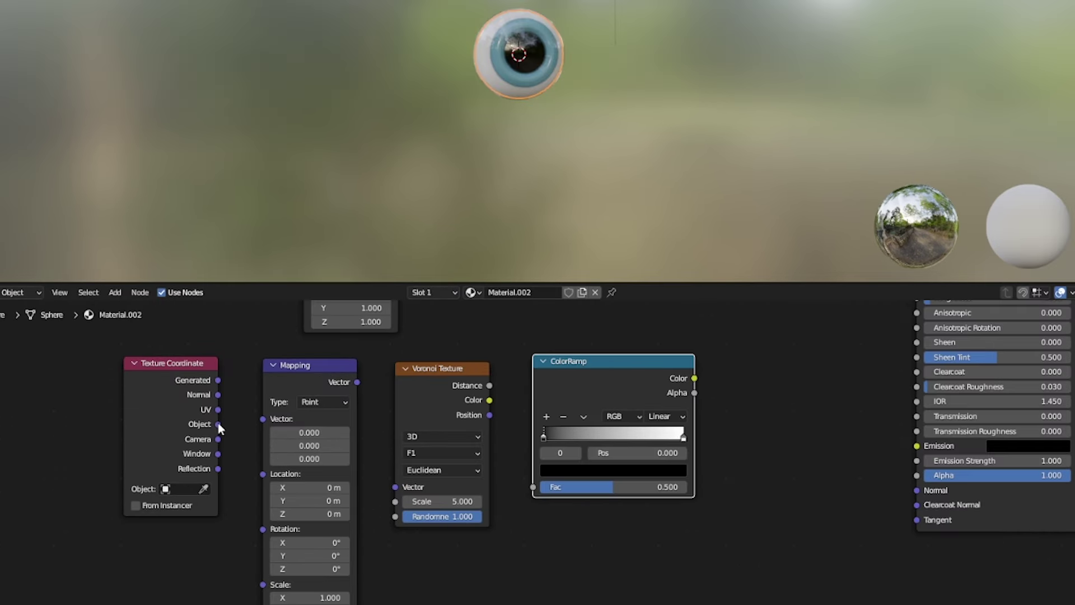
# Chain Object coordinates through a Normal-type Mapping into Voronoi, with Voronoi Color into the ColorRamp Fac
pyautogui.moveTo(219, 426); pyautogui.dragTo(264, 419)
pyautogui.click(337, 404)
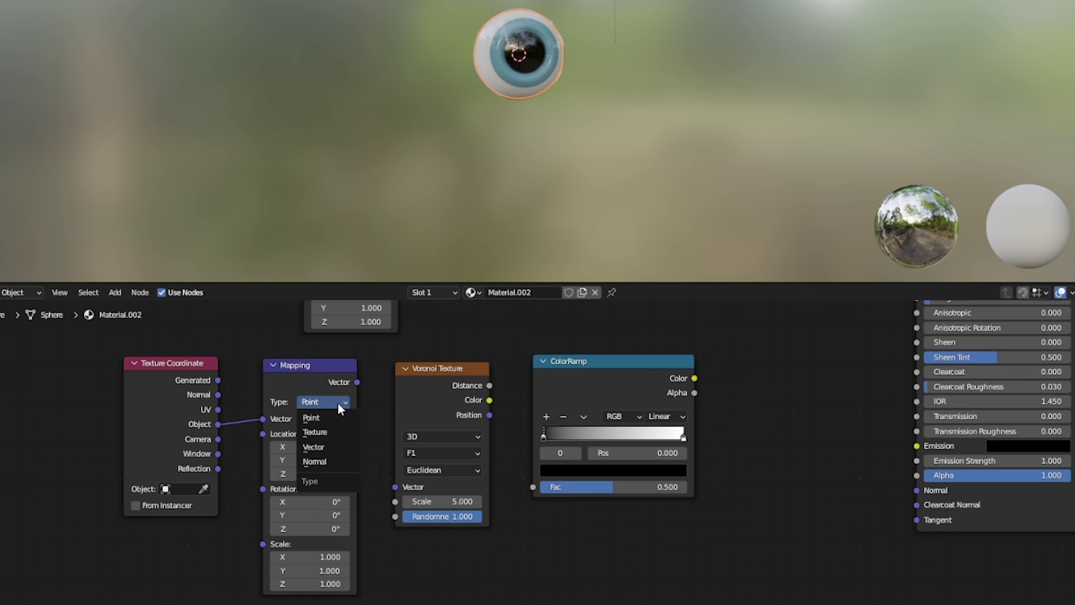
pyautogui.click(329, 460)
pyautogui.moveTo(358, 383); pyautogui.dragTo(396, 487)
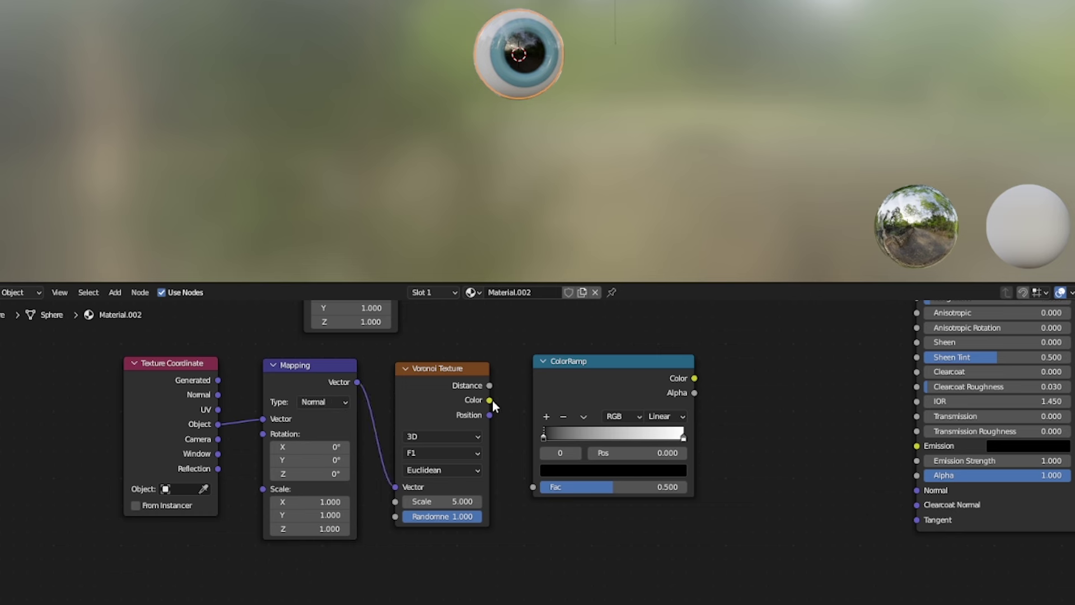
pyautogui.moveTo(516, 435); pyautogui.dragTo(533, 487)
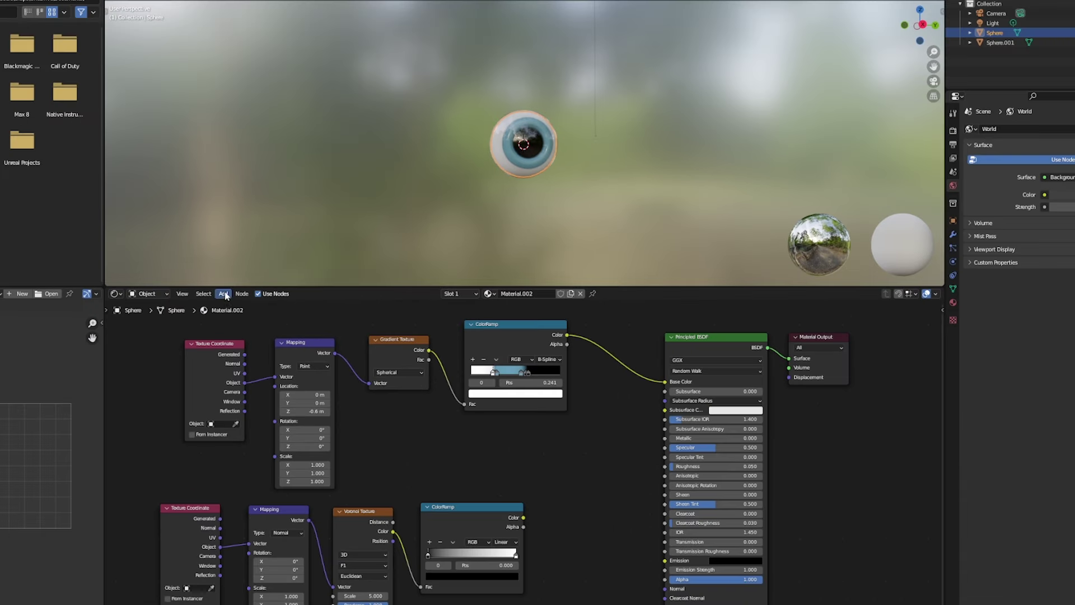
# Drop a Mix node onto the ColorRamp-to-Base Color link and feed the Voronoi ColorRamp into B
pyautogui.click(114, 292)
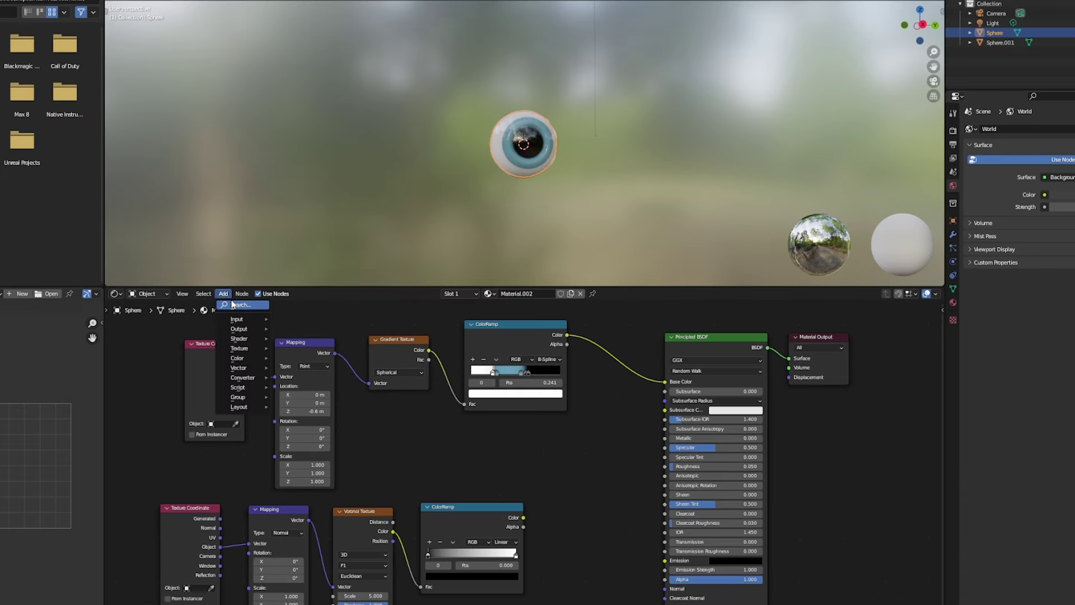
pyautogui.click(233, 304)
pyautogui.write('mix')
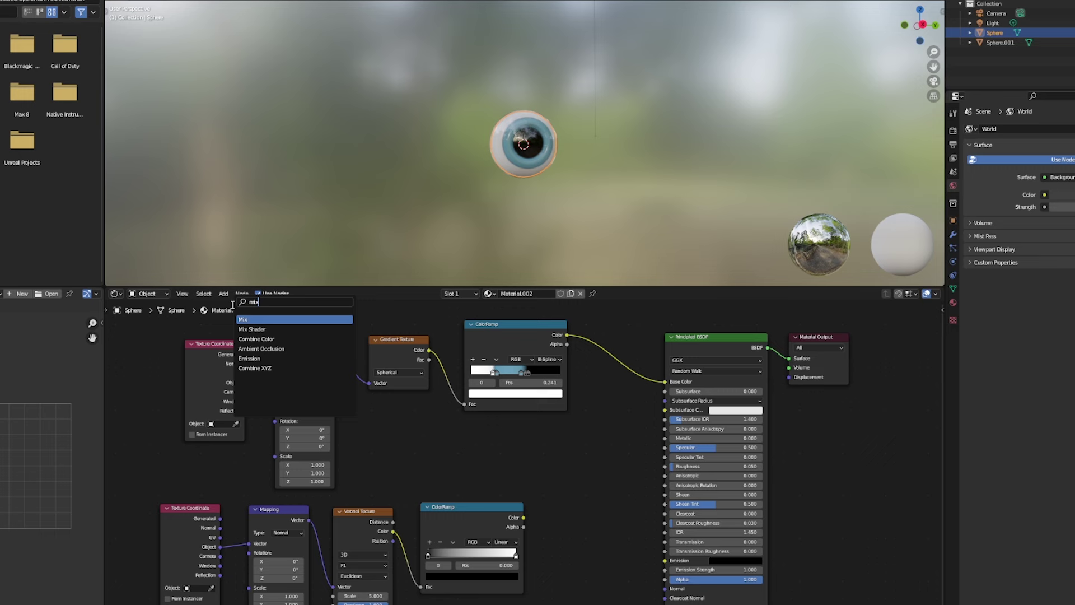
pyautogui.press('Return')
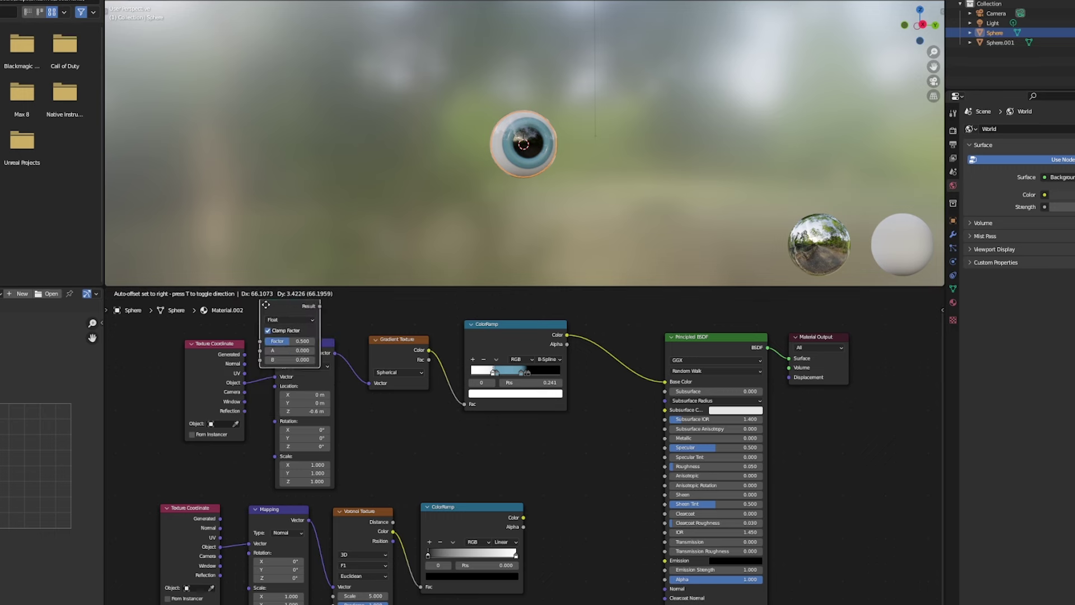
pyautogui.click(589, 345)
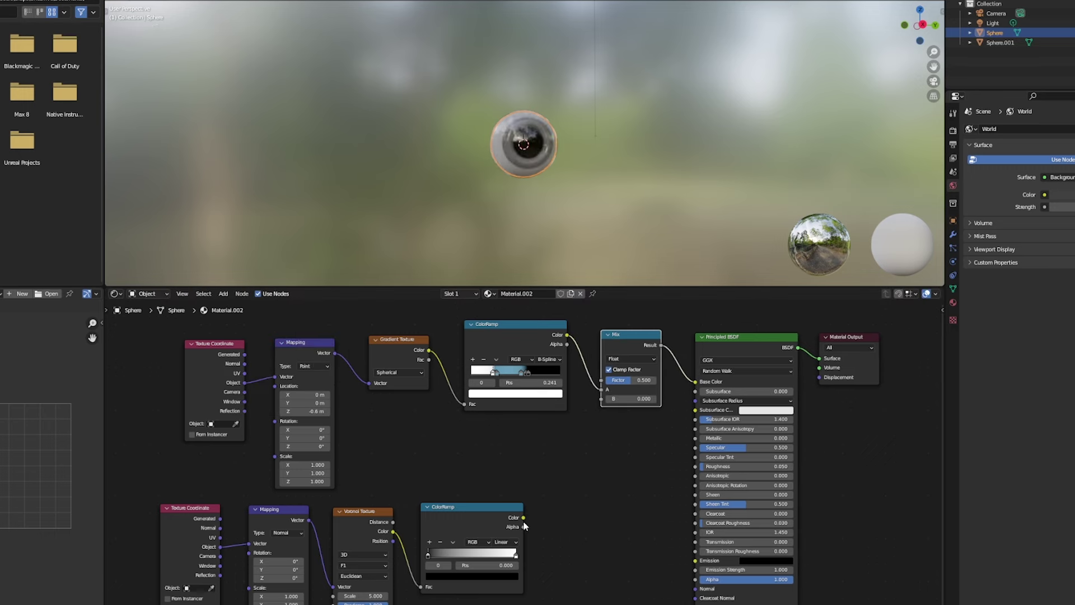
pyautogui.moveTo(524, 518); pyautogui.dragTo(602, 399)
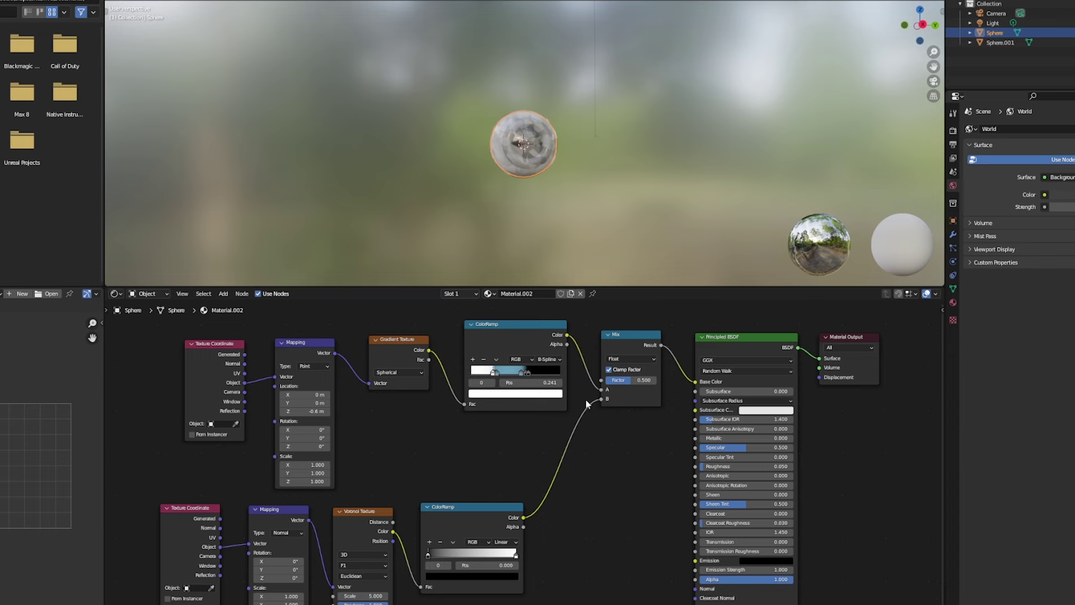
pyautogui.moveTo(615, 172); pyautogui.dragTo(561, 180, button='middle')
# Make the Mix a Color Overlay: iris ramp into A, Voronoi ramp into B, result to Base Color
pyautogui.click(629, 358)
pyautogui.click(621, 390)
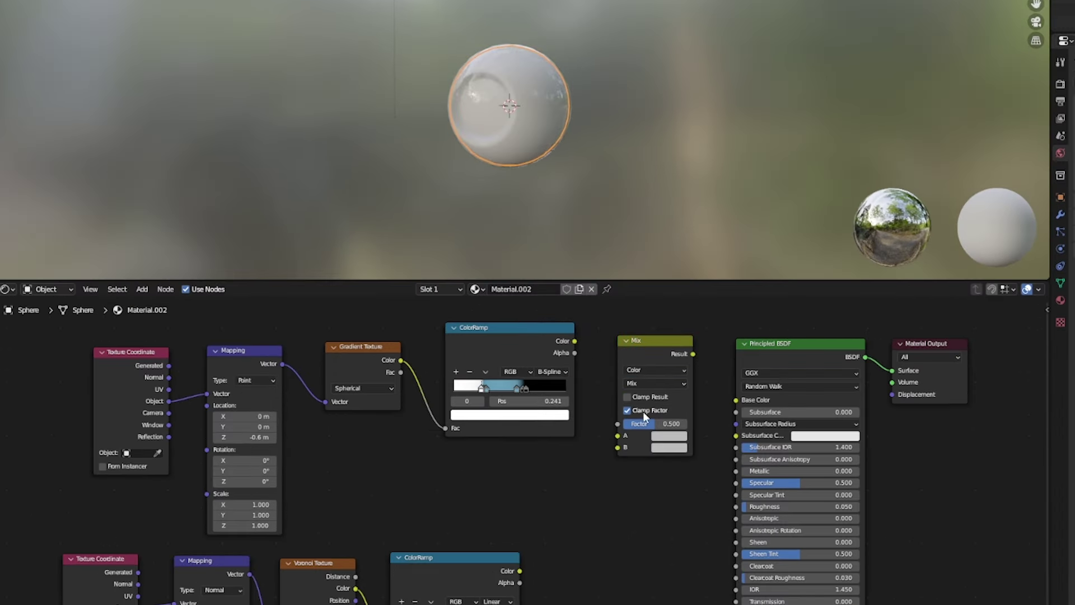
pyautogui.moveTo(576, 341); pyautogui.dragTo(617, 436)
pyautogui.moveTo(519, 571); pyautogui.dragTo(618, 447)
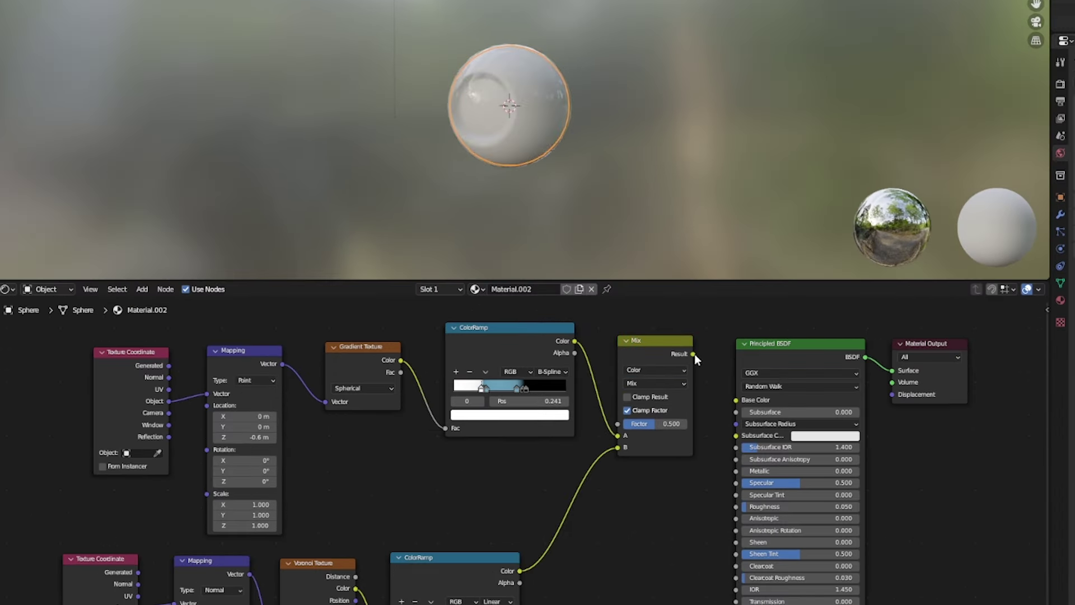
pyautogui.moveTo(695, 354); pyautogui.dragTo(735, 400)
pyautogui.click(655, 383)
pyautogui.click(644, 503)
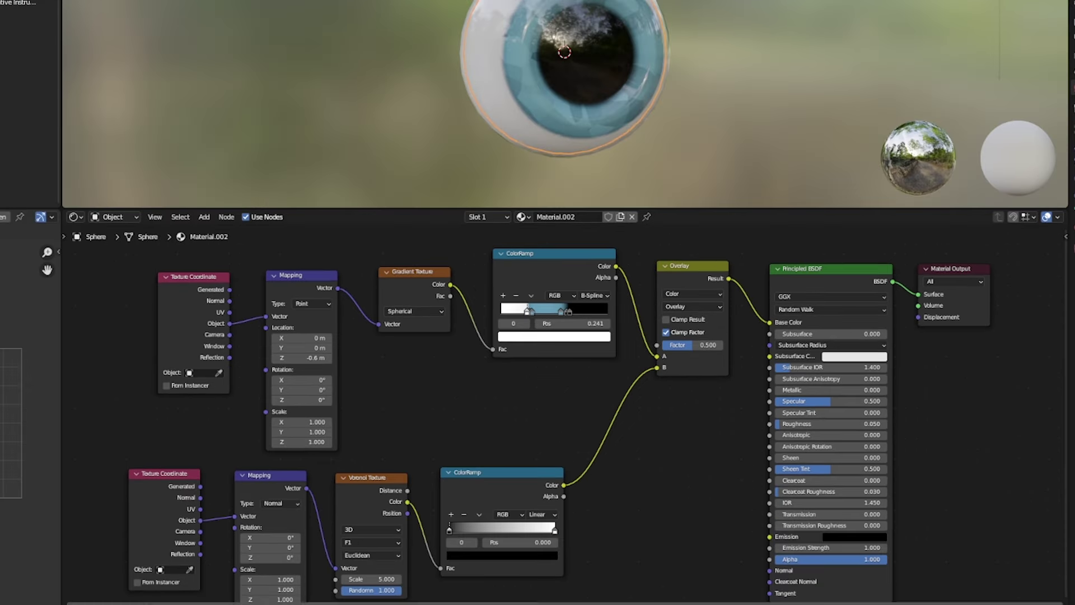
# Set the lower Mapping's Z scale to 0 and the Voronoi scale to 10.700
pyautogui.click(299, 597)
pyautogui.write('0')
pyautogui.press('Return')
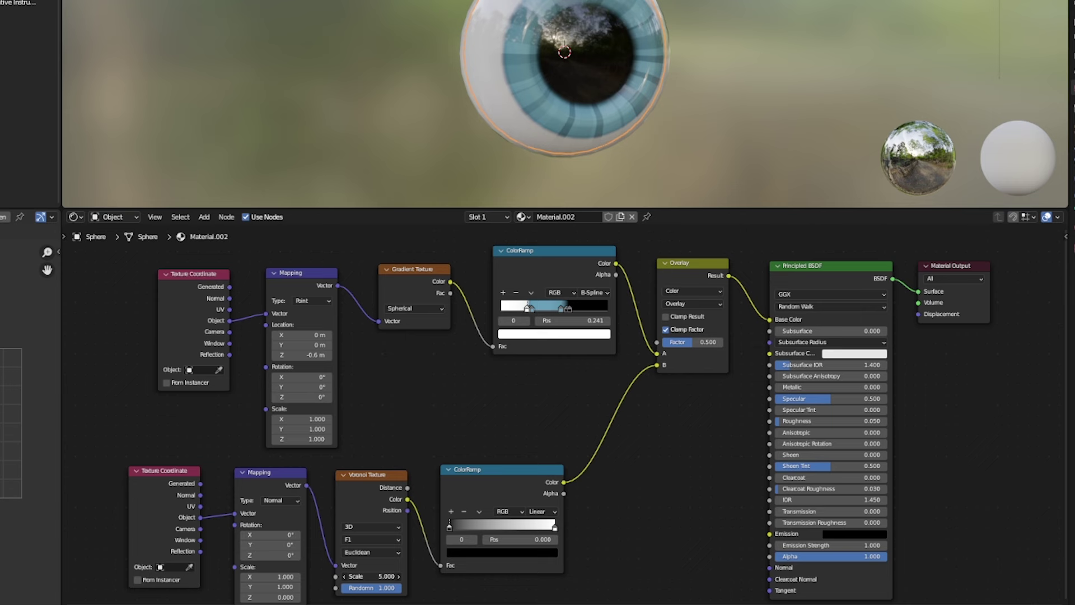
pyautogui.moveTo(370, 577)
pyautogui.mouseDown()
pyautogui.moveTo(454, 576)
pyautogui.moveTo(407, 593)
pyautogui.mouseUp()
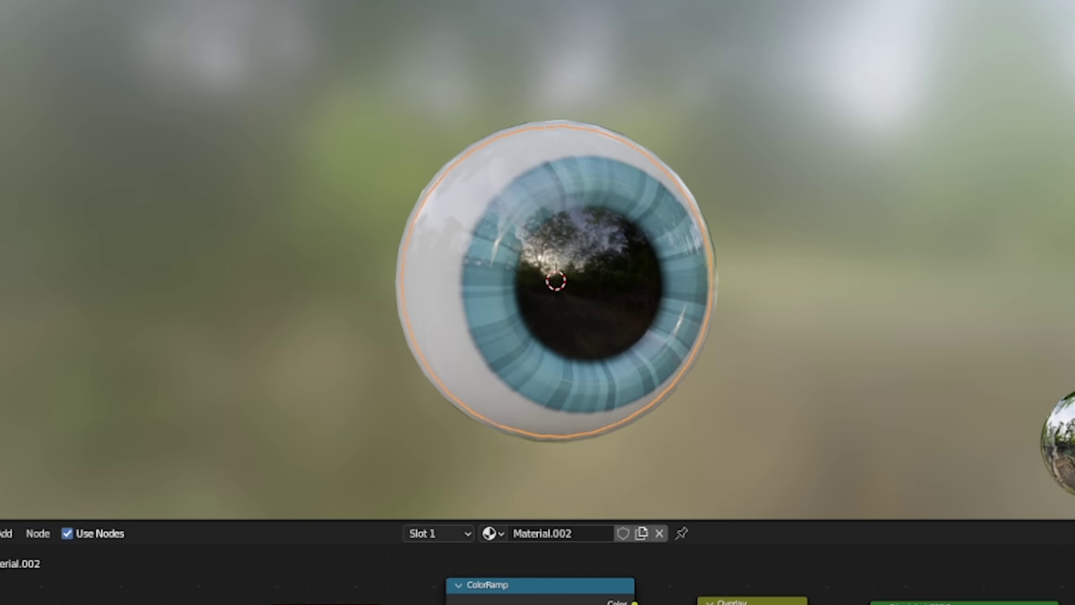
# Add a Noise Texture and a ColorRamp placed beside it
pyautogui.click(5, 533)
pyautogui.write('noise')
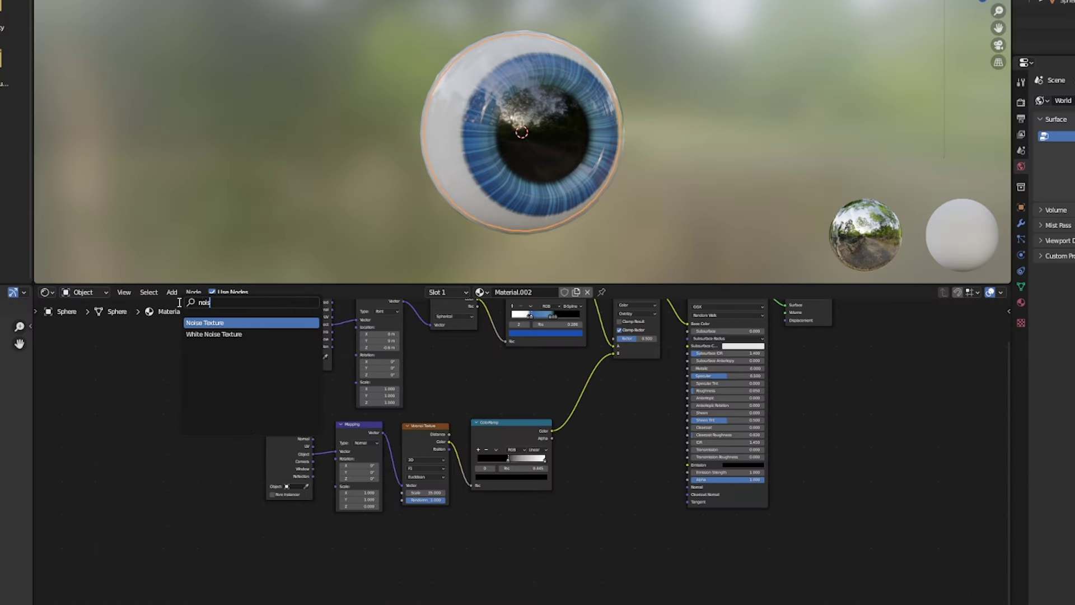
pyautogui.press('Return')
pyautogui.rightClick(179, 301)
pyautogui.click(172, 292)
pyautogui.write('color')
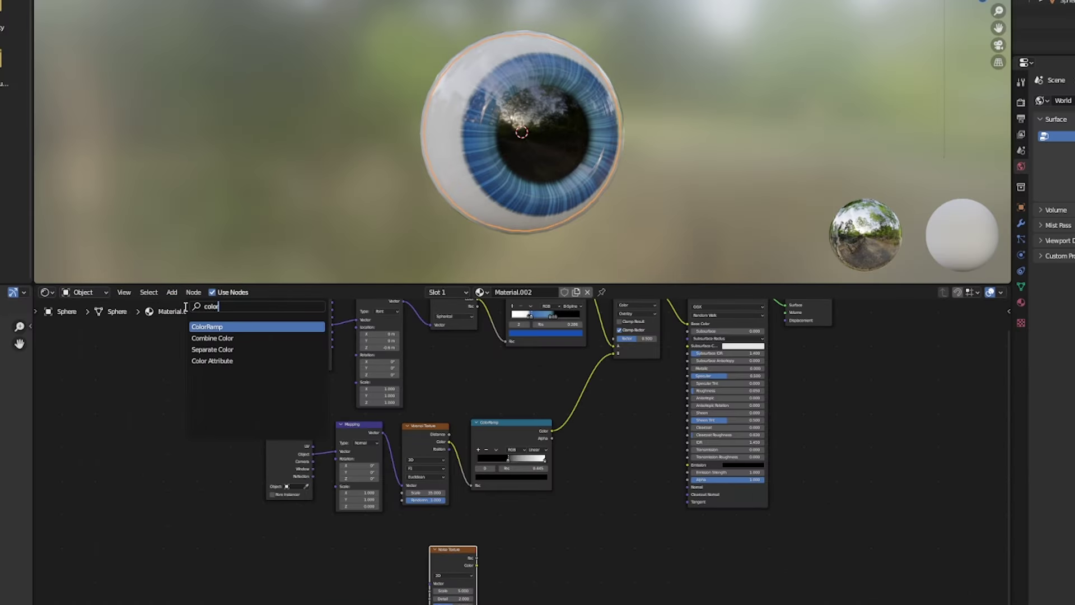
pyautogui.press('Return')
pyautogui.click(484, 556)
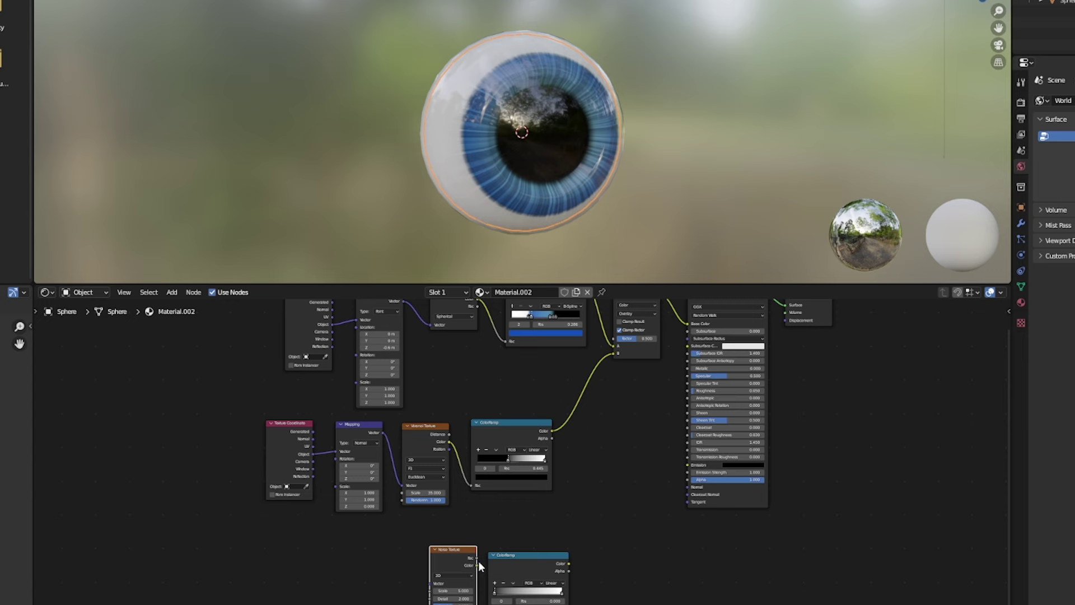
pyautogui.moveTo(512, 559); pyautogui.dragTo(530, 532)
# Route the noise ramp through a new Mix into the Overlay B input, and move its black stop to 0.238
pyautogui.click(172, 292)
pyautogui.write('mix')
pyautogui.press('Return')
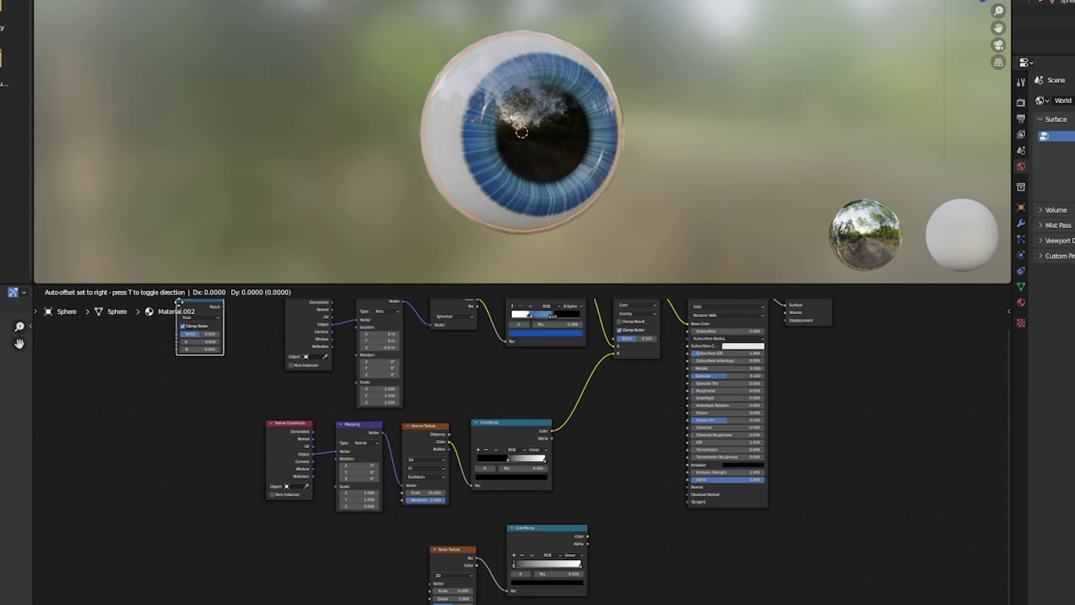
pyautogui.click(580, 420)
pyautogui.moveTo(613, 352); pyautogui.dragTo(583, 464)
pyautogui.moveTo(587, 536); pyautogui.dragTo(581, 471)
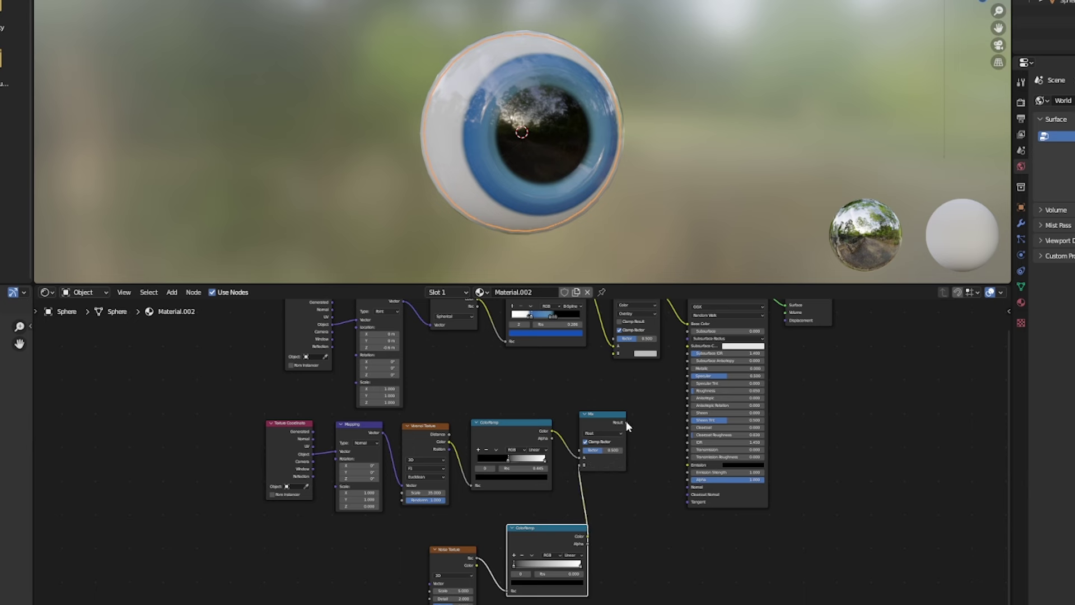
pyautogui.moveTo(627, 423); pyautogui.dragTo(614, 356)
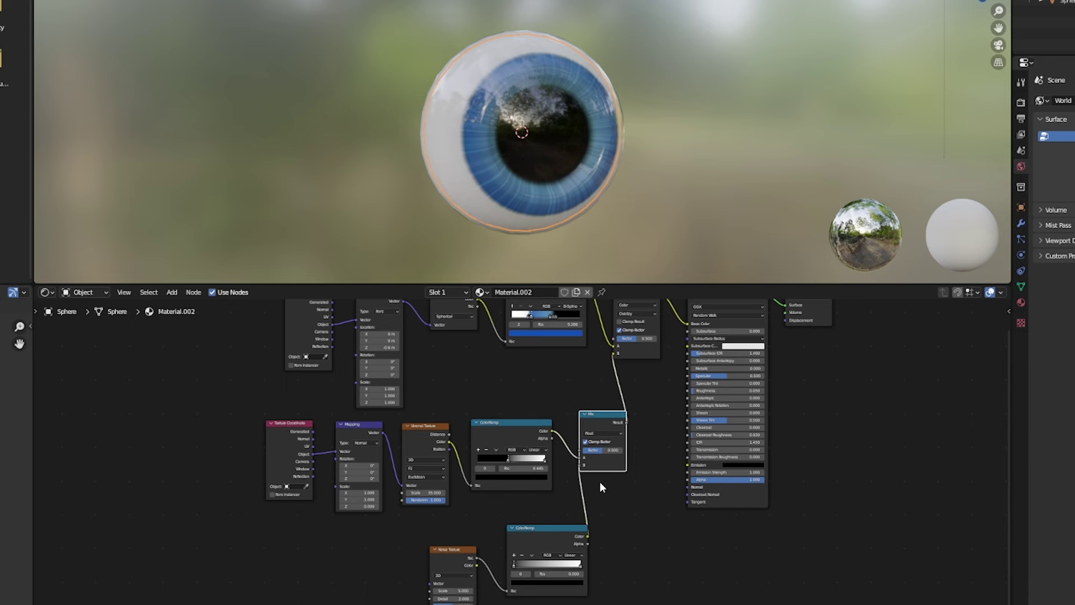
pyautogui.moveTo(516, 565); pyautogui.dragTo(536, 566)
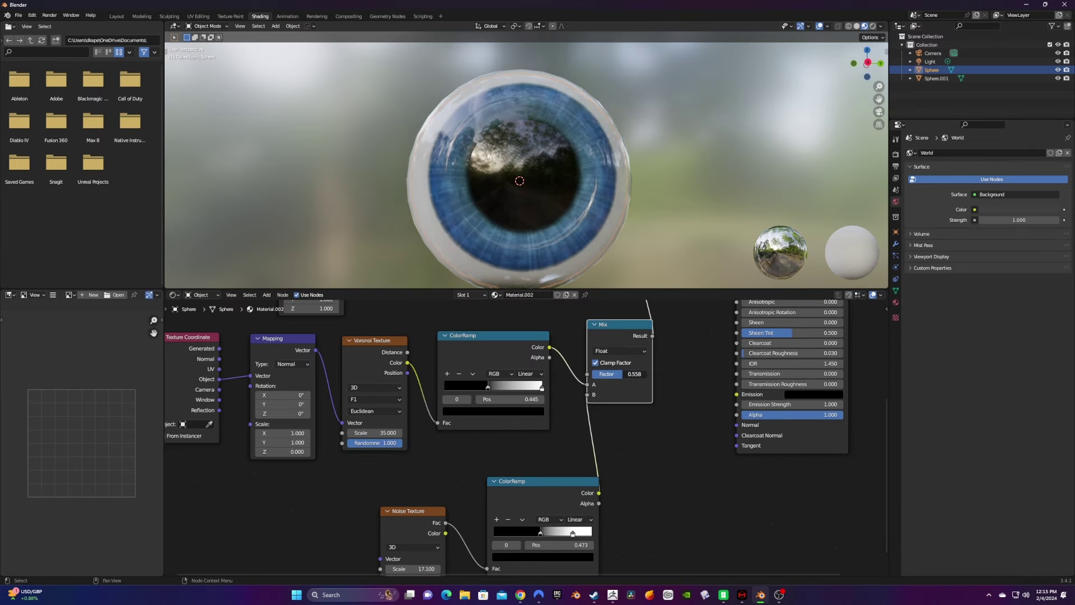
# Tune the noise: ramp stop to 0.423, Roughness 0.642, Scale 17.800, Mix Factor 0.742
pyautogui.moveTo(541, 533); pyautogui.dragTo(536, 533)
pyautogui.moveTo(417, 517); pyautogui.dragTo(422, 485)
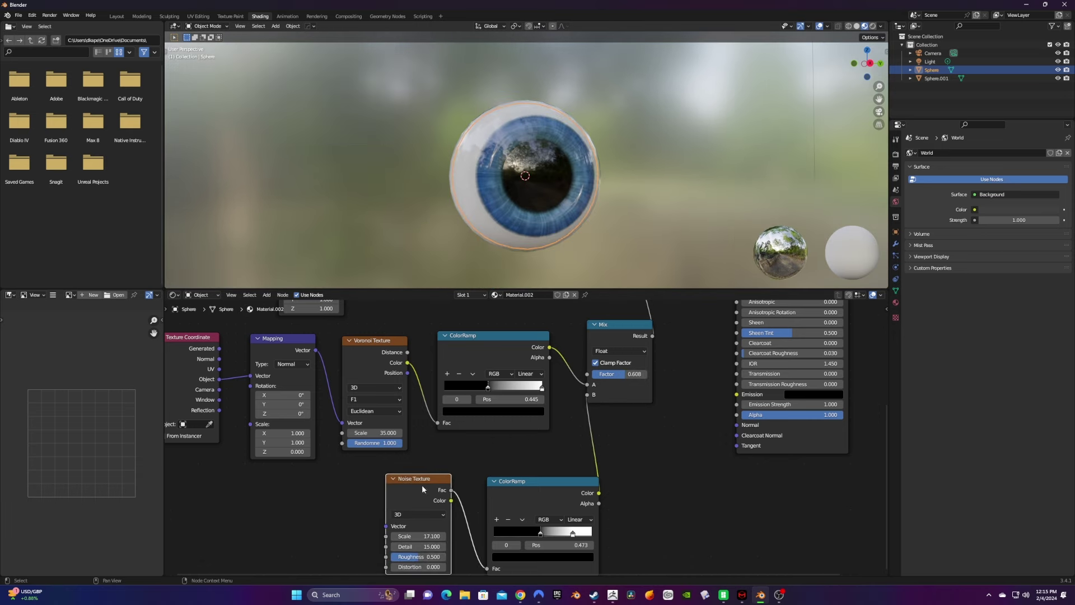
pyautogui.moveTo(425, 556); pyautogui.dragTo(442, 536)
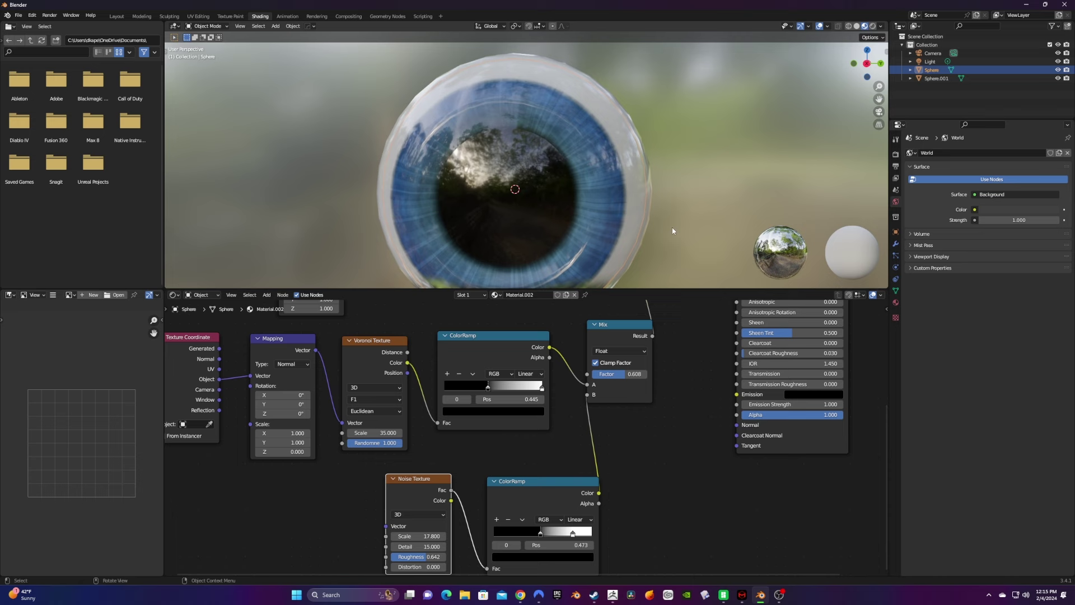
pyautogui.moveTo(622, 373); pyautogui.dragTo(639, 373)
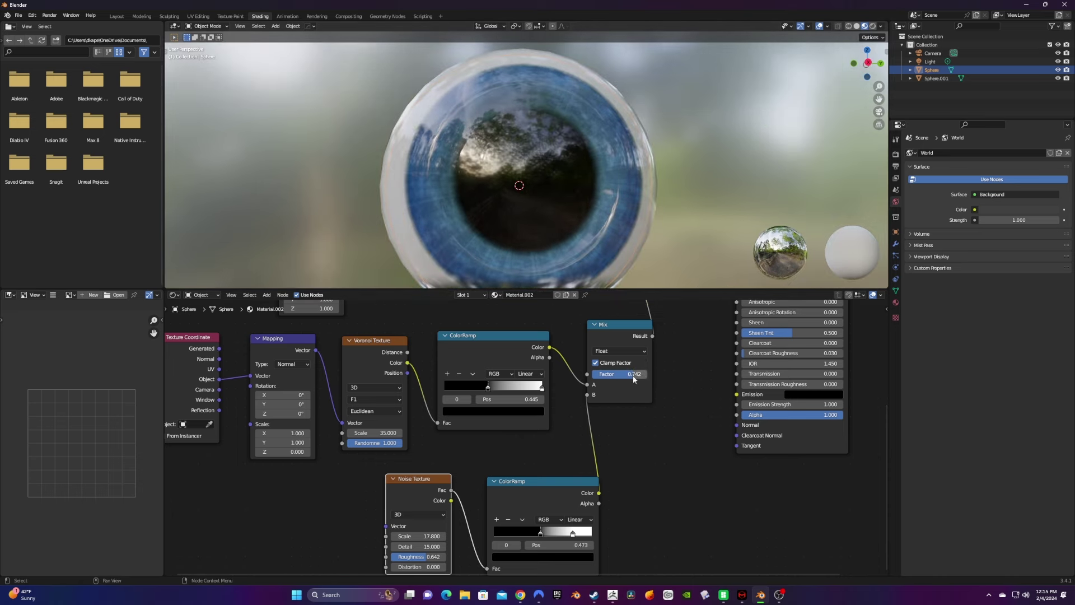
pyautogui.moveTo(541, 533); pyautogui.dragTo(538, 534)
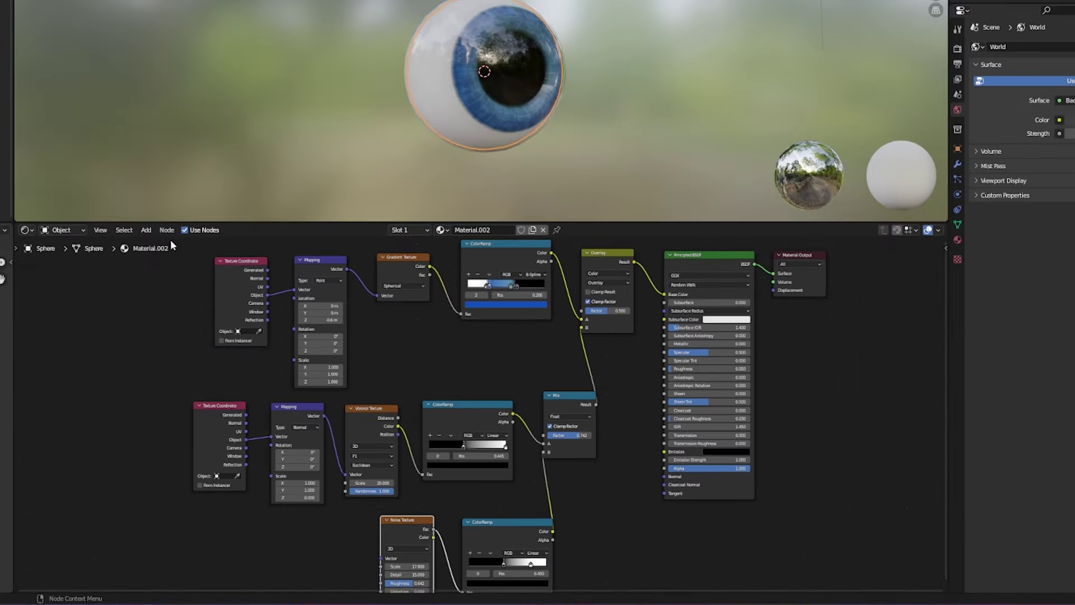
# Add a Bump node between the Overlay result and the Principled BSDF's Normal input
pyautogui.click(266, 295)
pyautogui.write('bump')
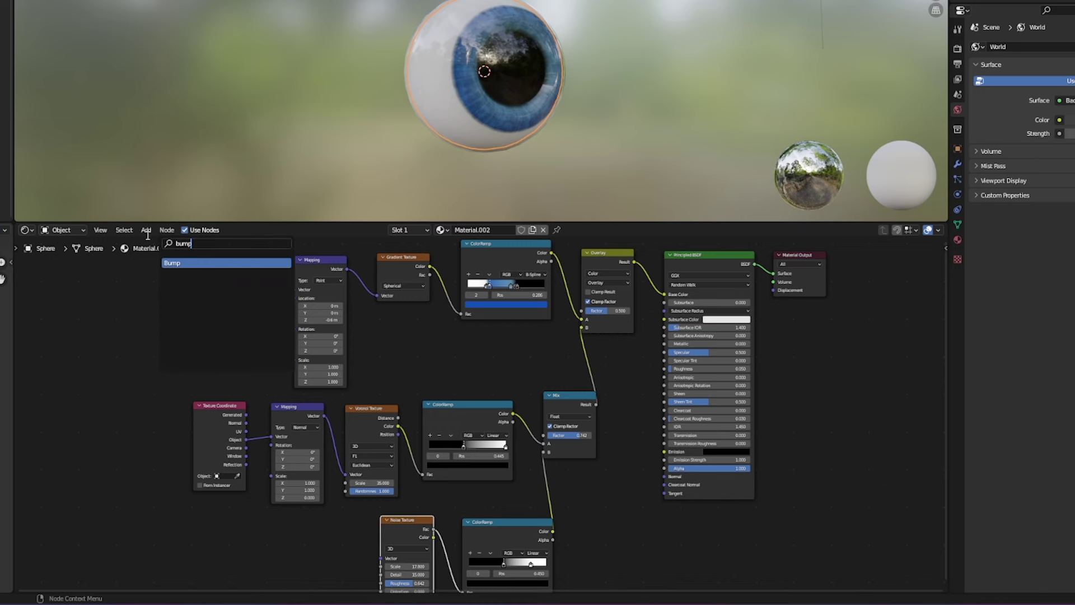
pyautogui.press('Return')
pyautogui.click(652, 518)
pyautogui.moveTo(709, 255); pyautogui.dragTo(809, 249)
pyautogui.moveTo(620, 495); pyautogui.dragTo(677, 441)
pyautogui.moveTo(634, 275); pyautogui.dragTo(656, 473)
pyautogui.moveTo(708, 436); pyautogui.dragTo(765, 470)
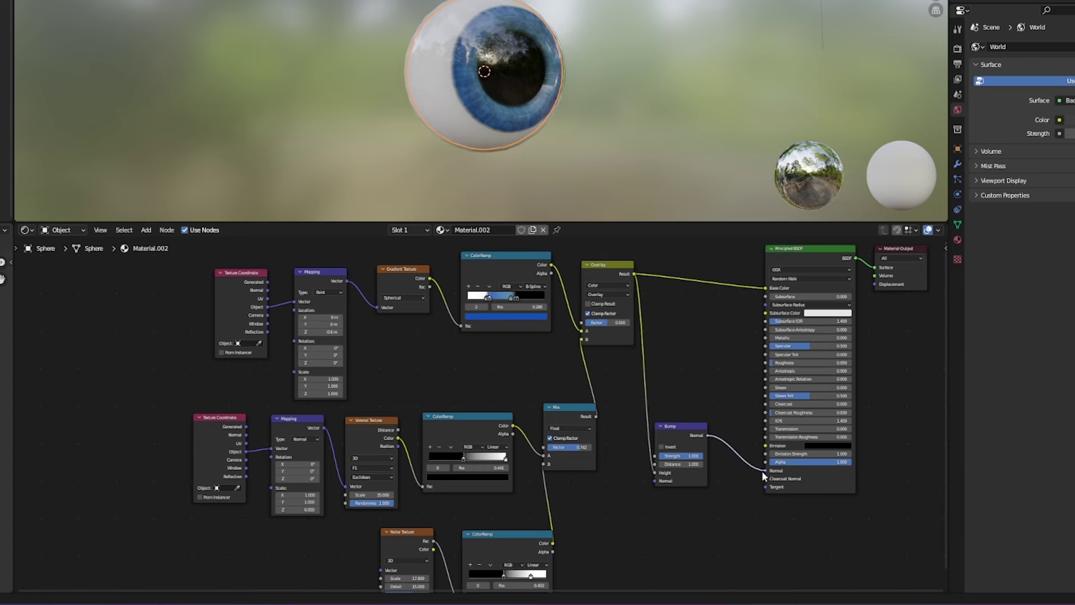
# Set the Bump Strength to 0.300 and edit its Distance value
pyautogui.scroll(5, 628, 102)
pyautogui.scroll(2, 710, 185)
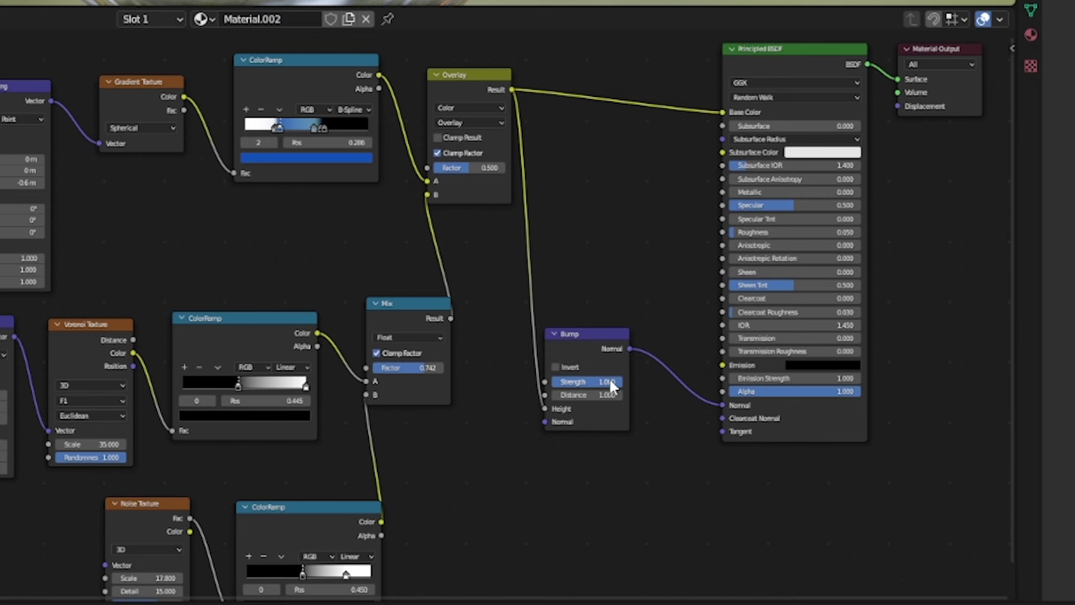
pyautogui.click(610, 378)
pyautogui.write('.3')
pyautogui.press('Return')
pyautogui.click(605, 395)
pyautogui.press('BackSpace')
pyautogui.write('-')
pyautogui.press('Return')
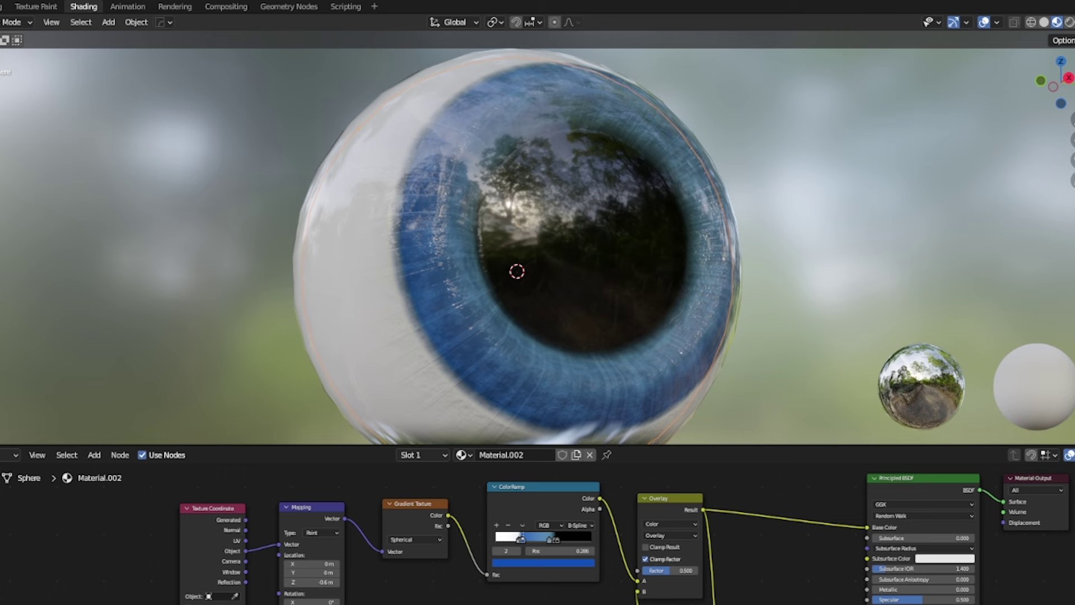
# Widen the blue iris by moving the gradient ramp's black stops, and add a peach stop at 0.415
pyautogui.scroll(4, 562, 569)
pyautogui.moveTo(559, 560); pyautogui.dragTo(575, 604, button='middle')
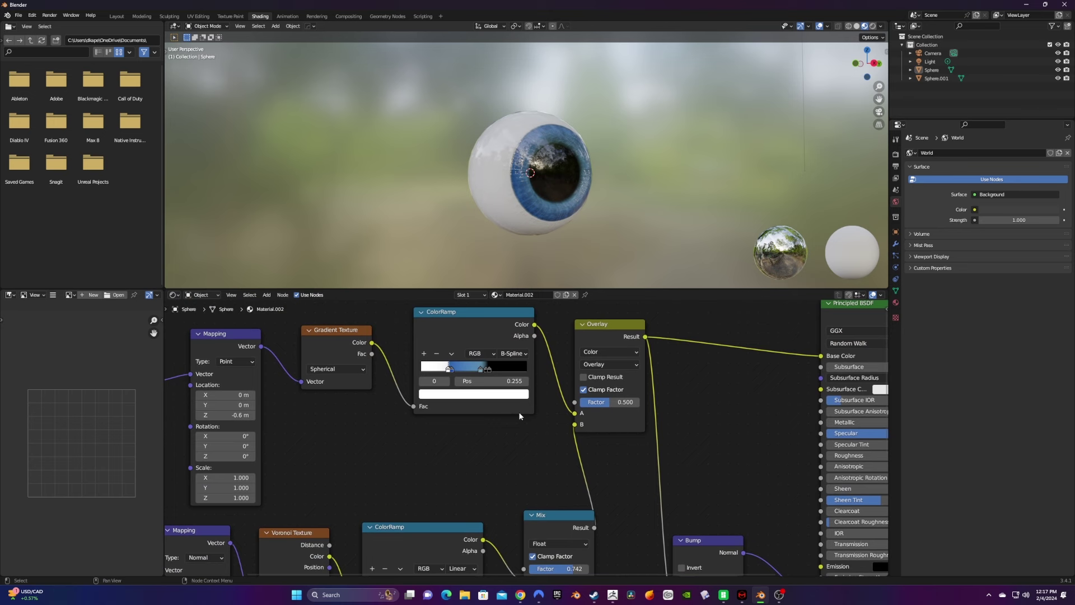
pyautogui.scroll(3, 454, 604)
pyautogui.moveTo(483, 429); pyautogui.dragTo(534, 518, button='middle')
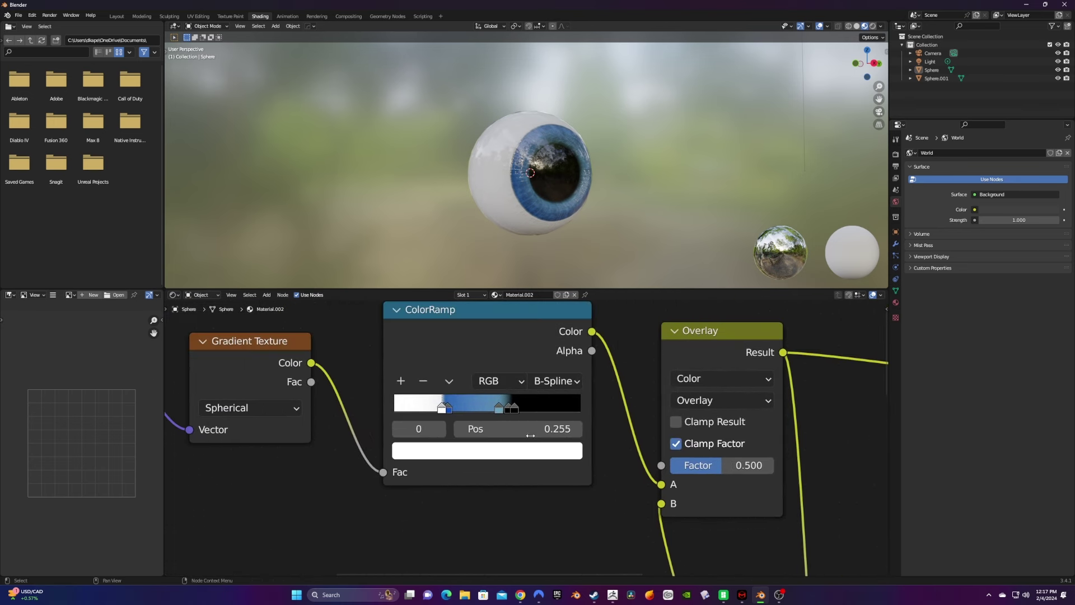
pyautogui.moveTo(516, 410)
pyautogui.mouseDown()
pyautogui.moveTo(545, 415)
pyautogui.moveTo(501, 410)
pyautogui.moveTo(530, 419)
pyautogui.mouseUp()
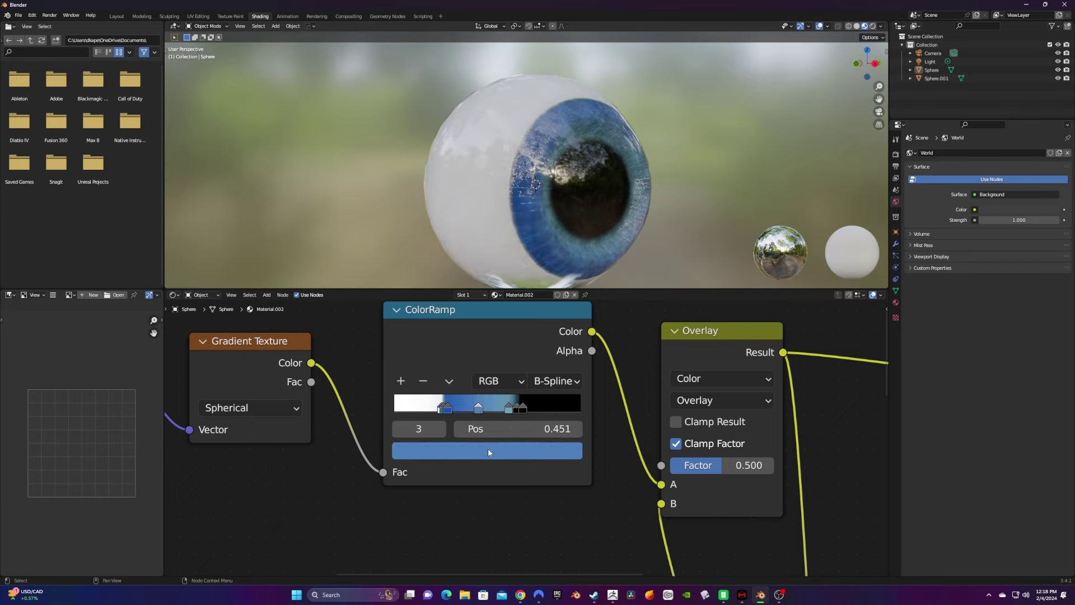
pyautogui.click(488, 451)
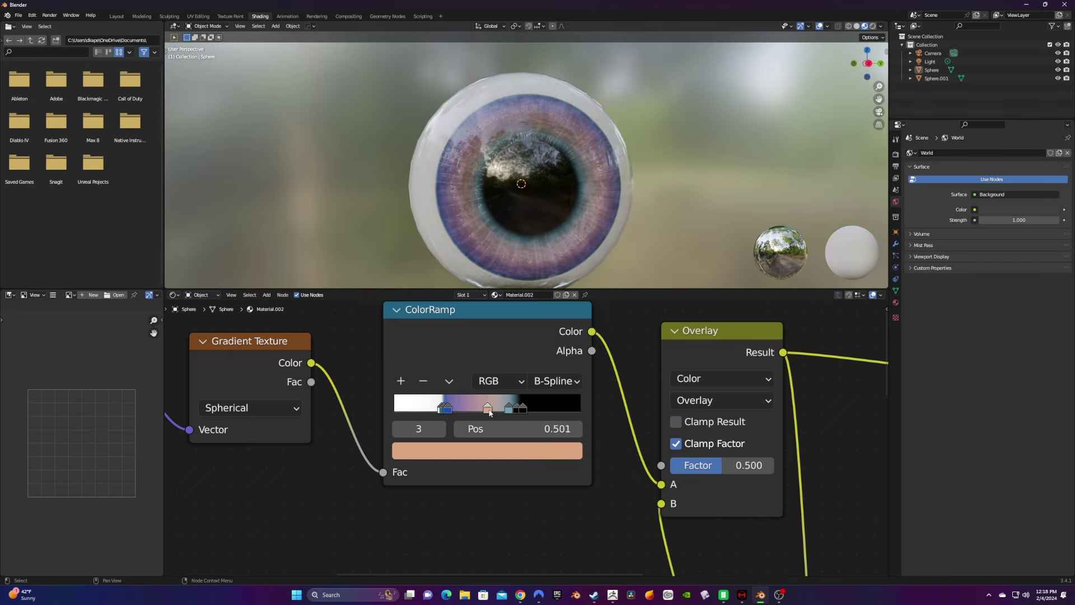
pyautogui.moveTo(488, 410); pyautogui.dragTo(481, 411)
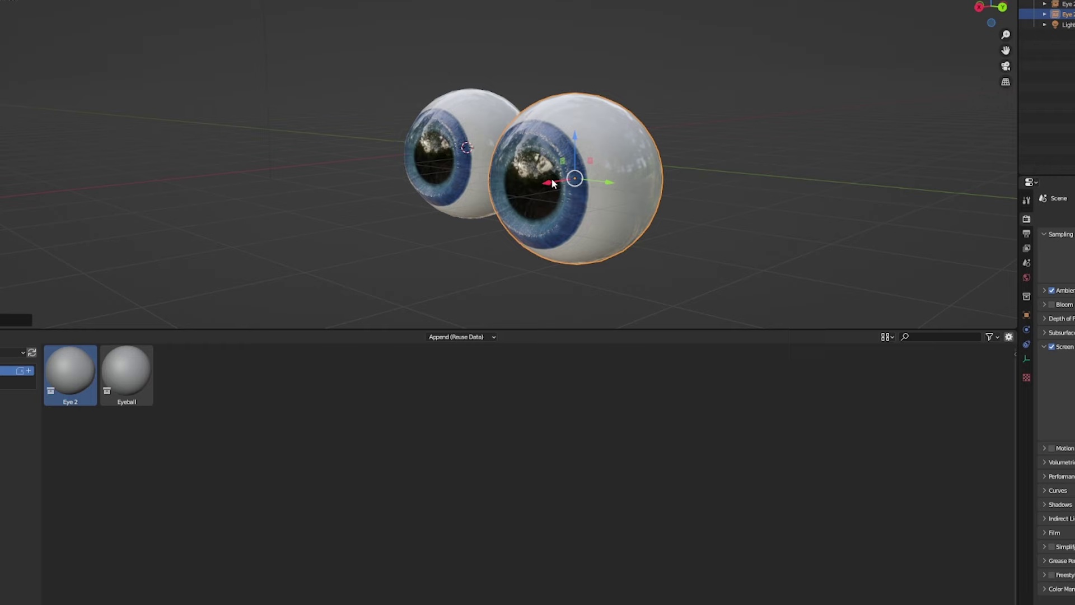
# Orbit until both blue eyeballs face front, then select the right eyeball
pyautogui.moveTo(605, 280); pyautogui.dragTo(654, 282, button='middle')
pyautogui.scroll(2, 738, 291)
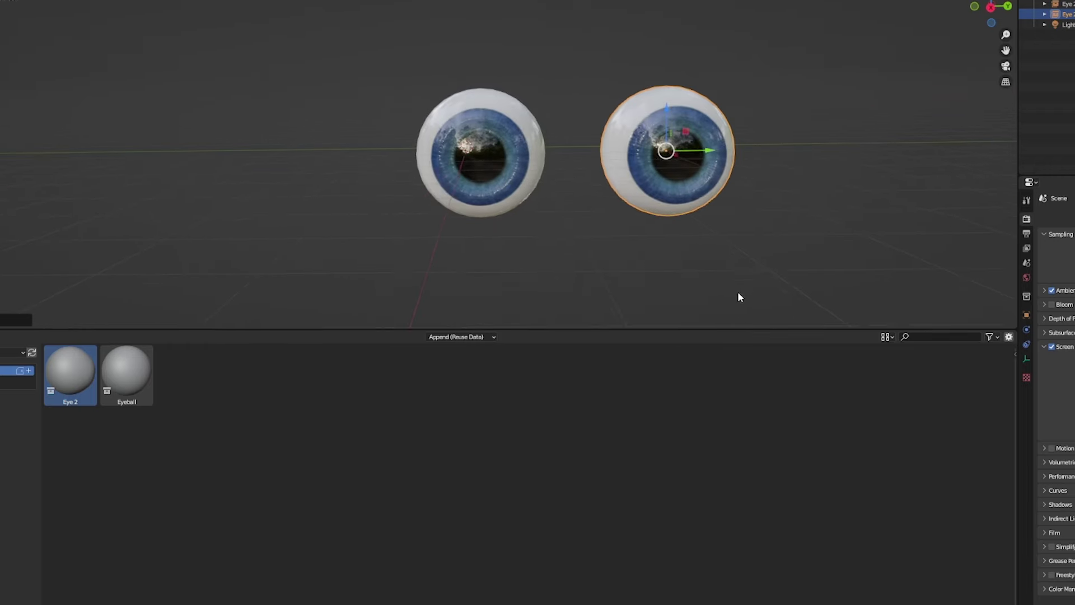
pyautogui.click(667, 107)
pyautogui.click(818, 196)
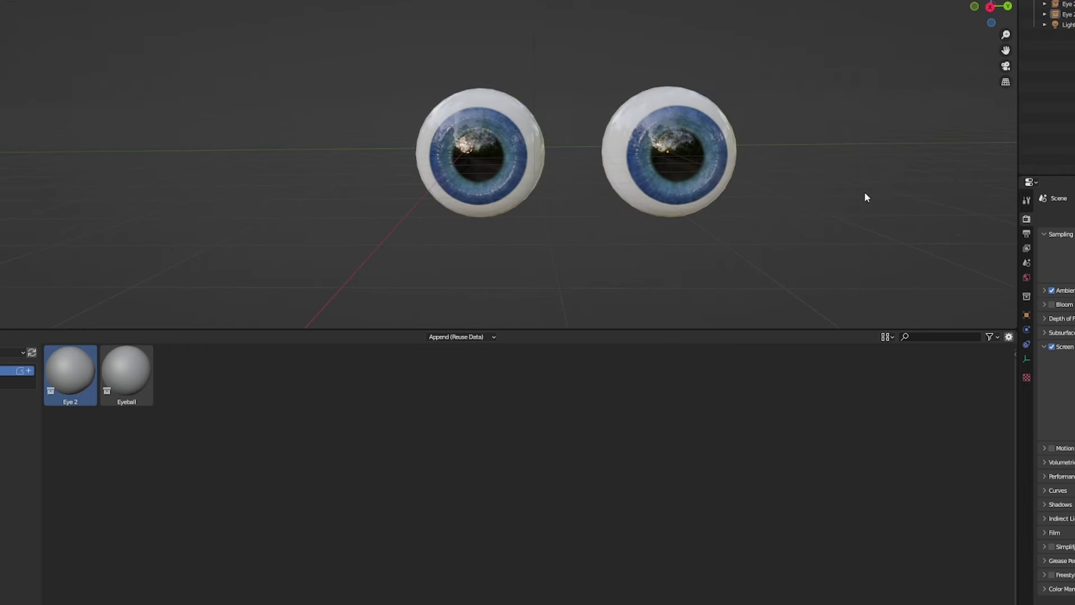
pyautogui.moveTo(872, 192); pyautogui.dragTo(756, 204, button='middle')
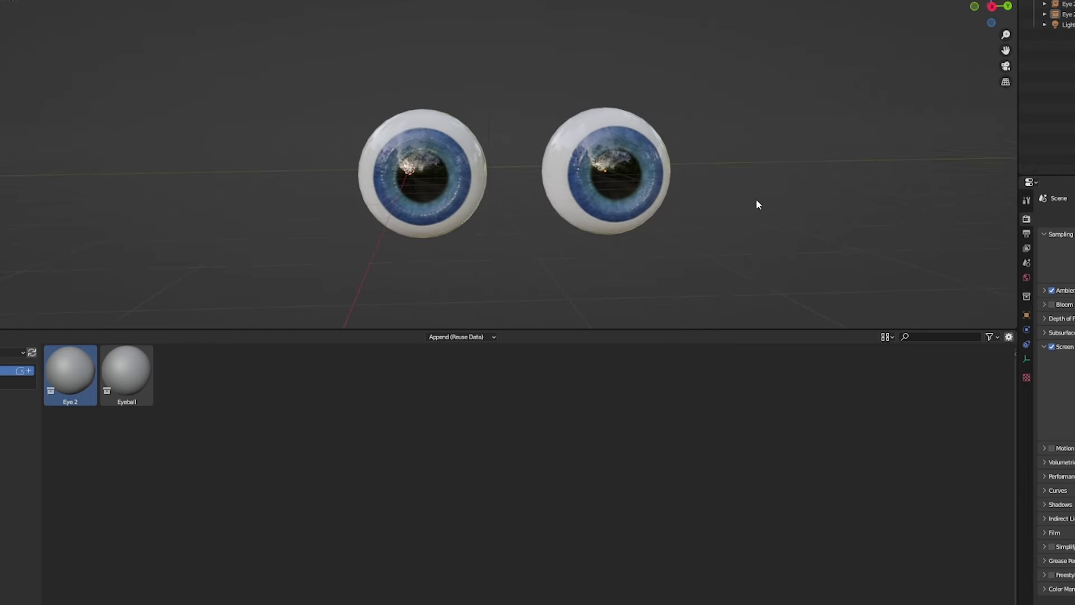
pyautogui.click(657, 183)
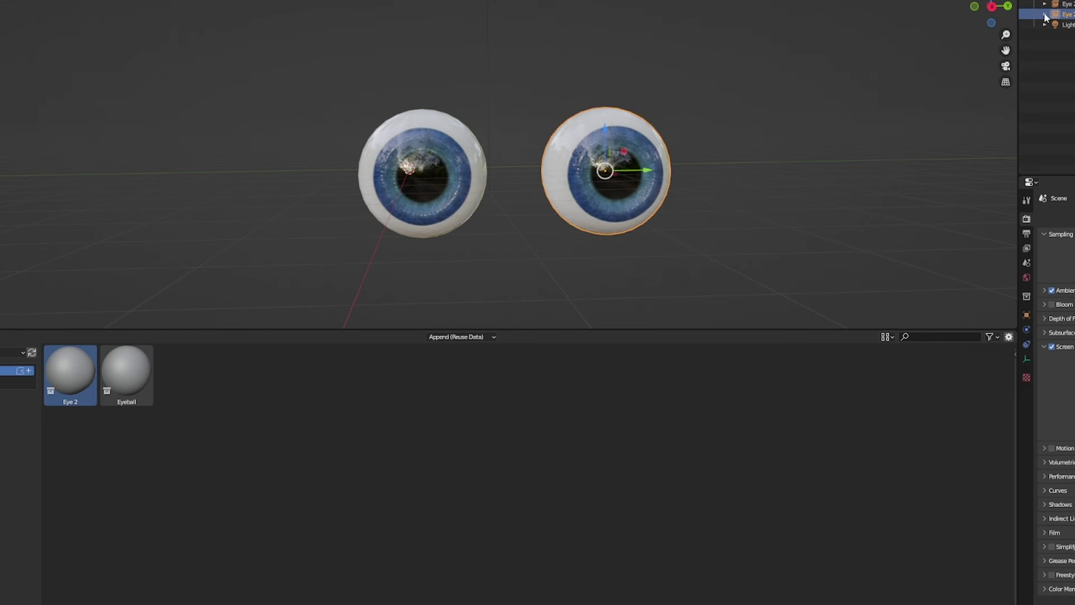